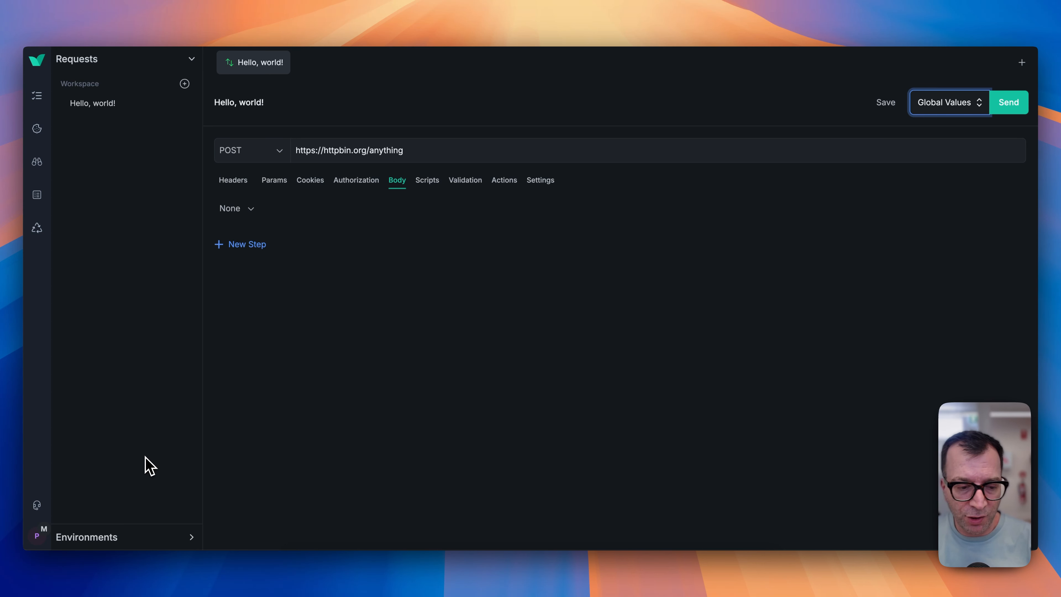
Create a new environment named Production.
click(256, 424)
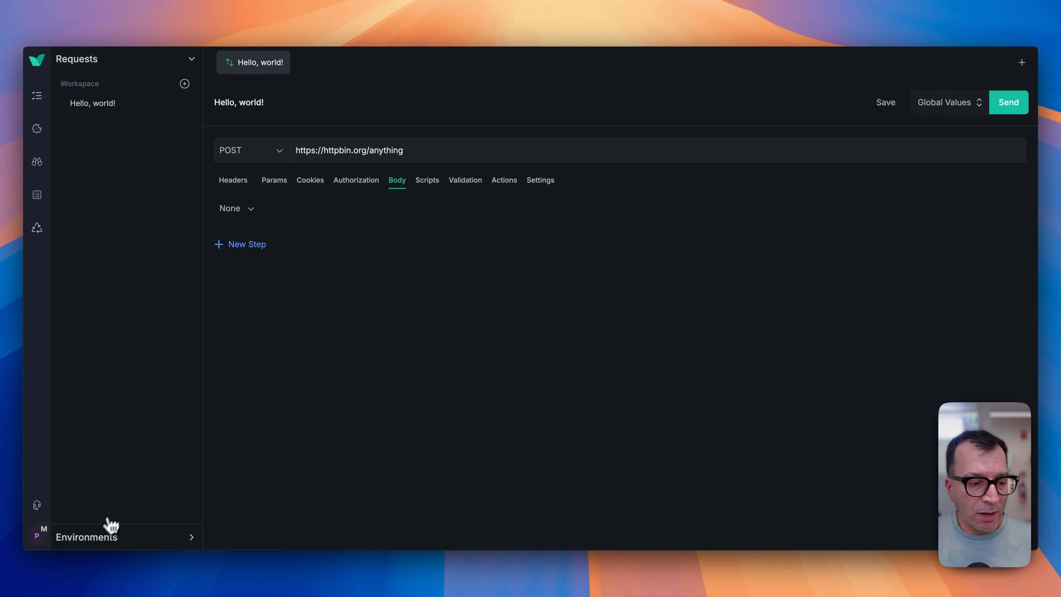
click(97, 542)
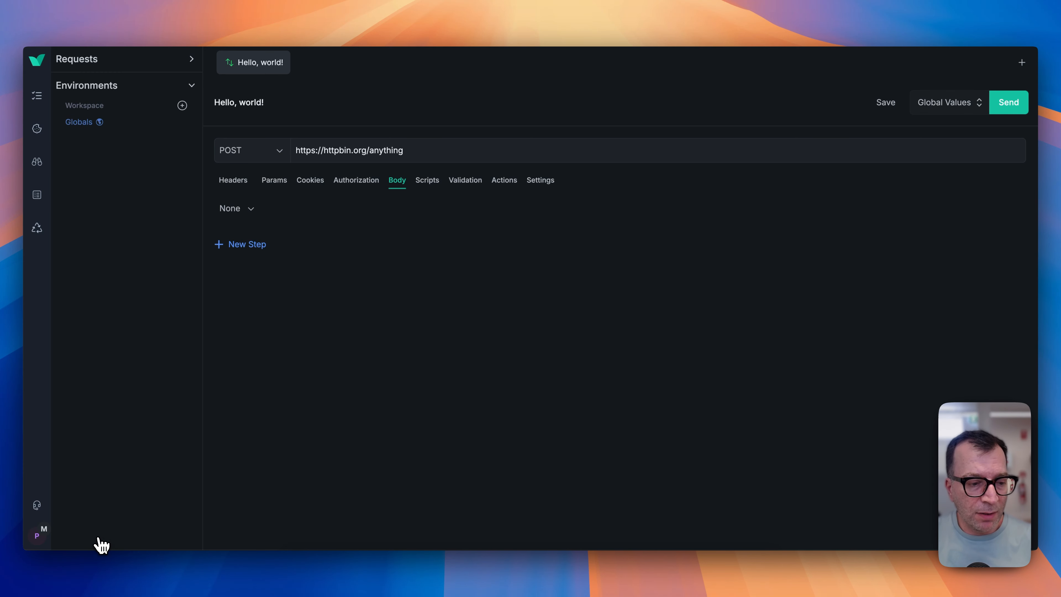
click(182, 106)
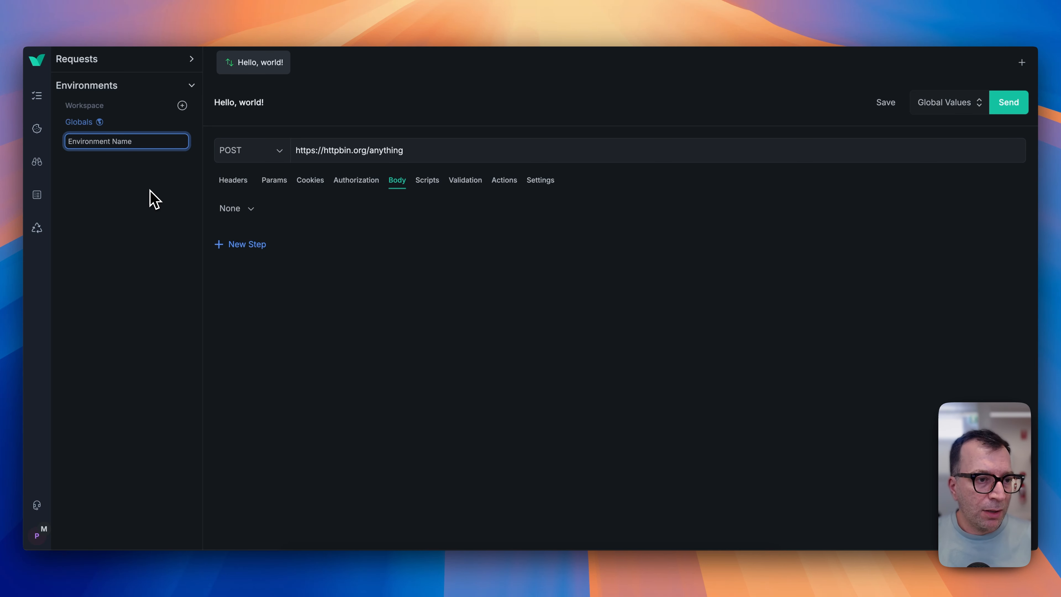
text(Production)
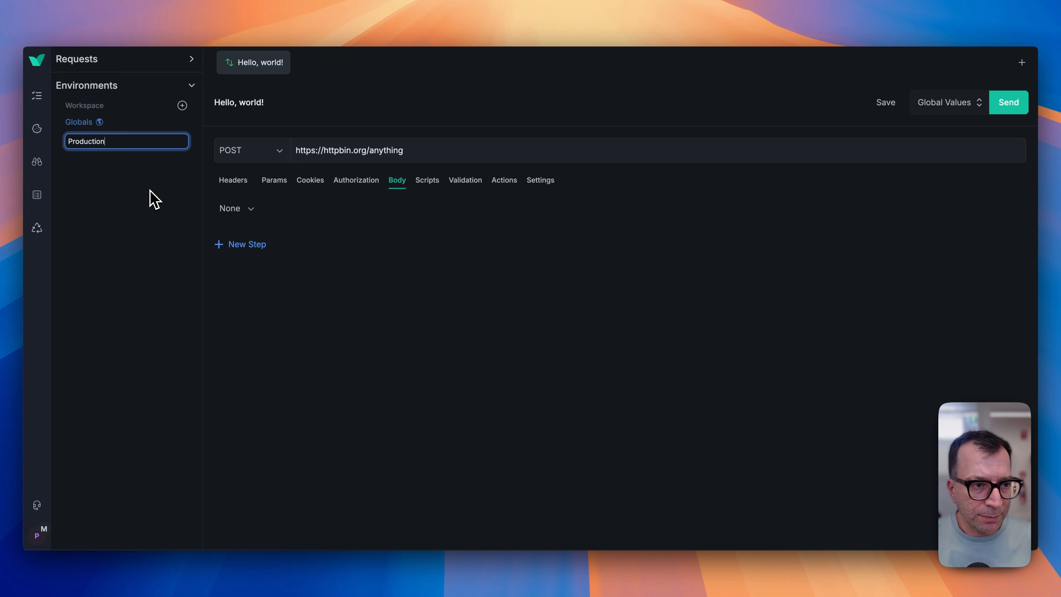
key(Return)
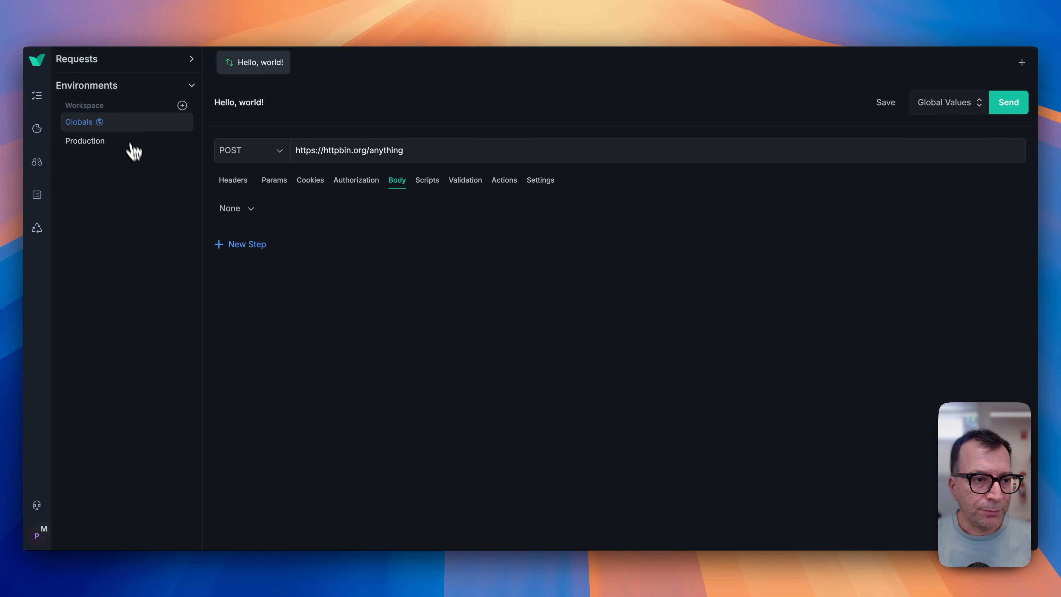
click(120, 145)
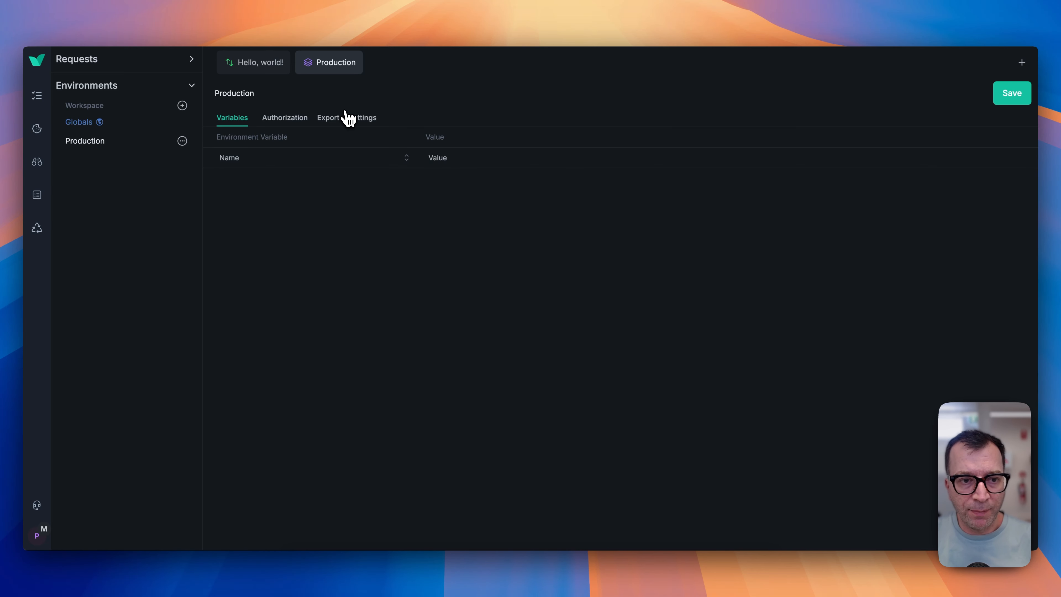
click(292, 121)
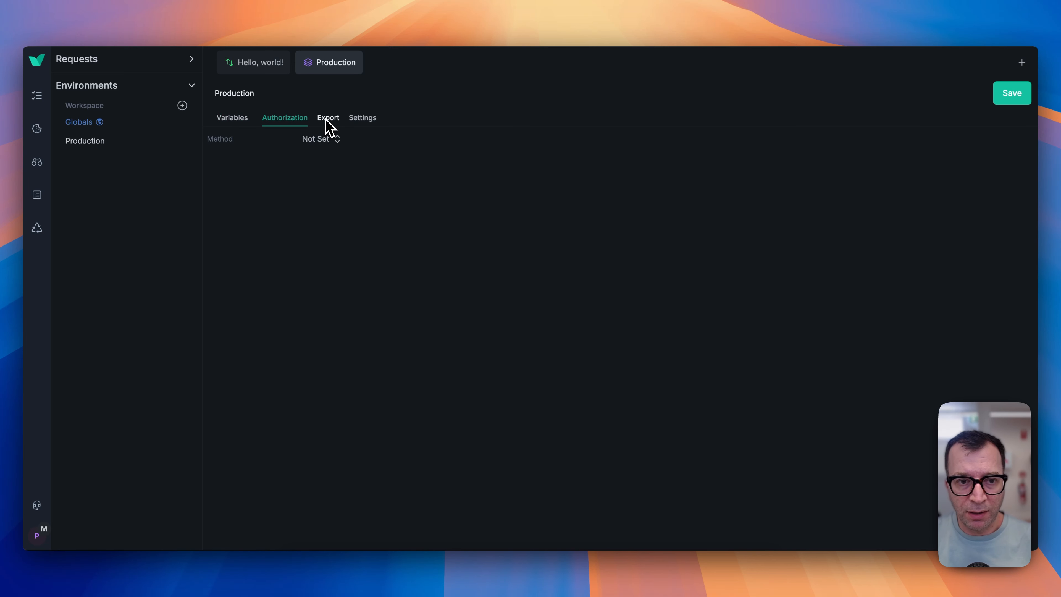
click(234, 120)
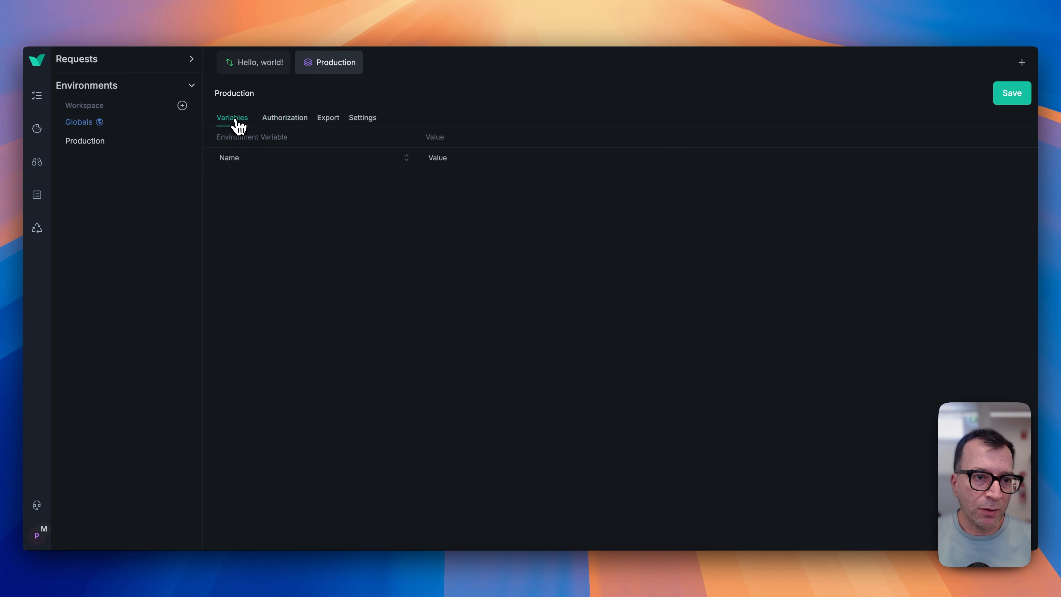
click(251, 157)
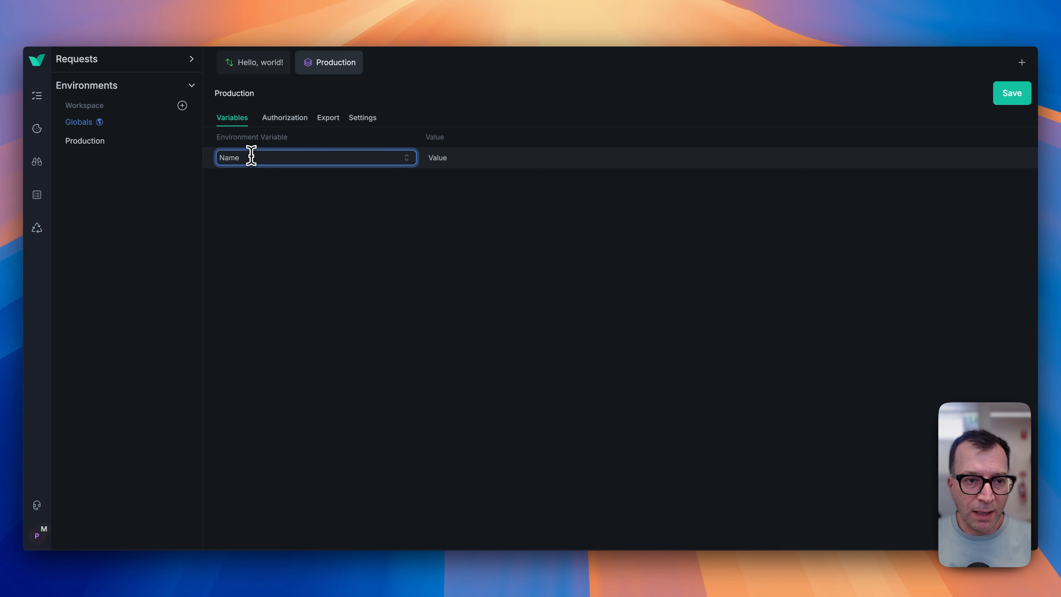
text(bas)
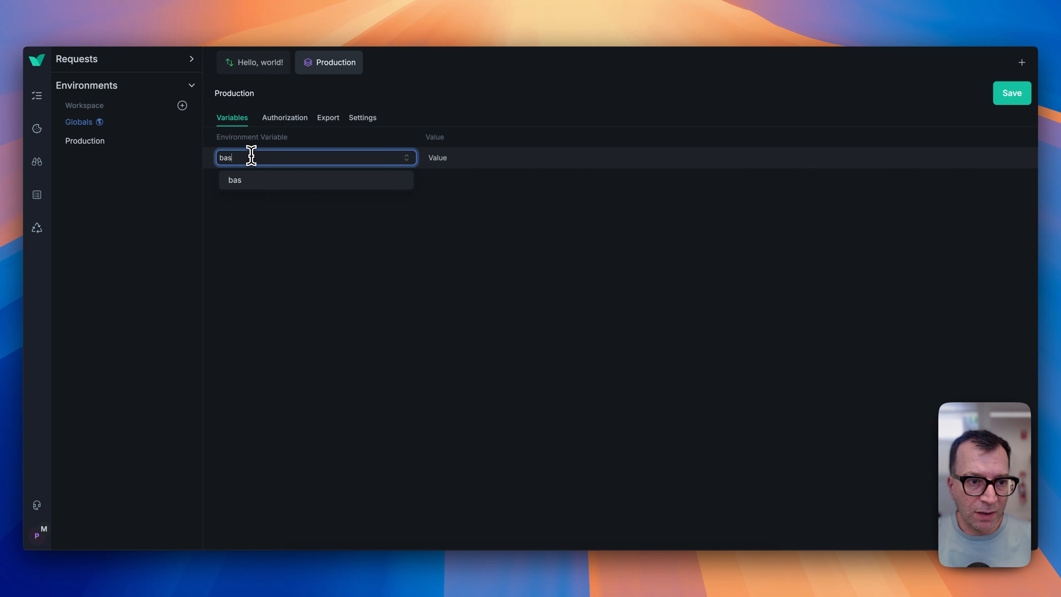
text(e_url)
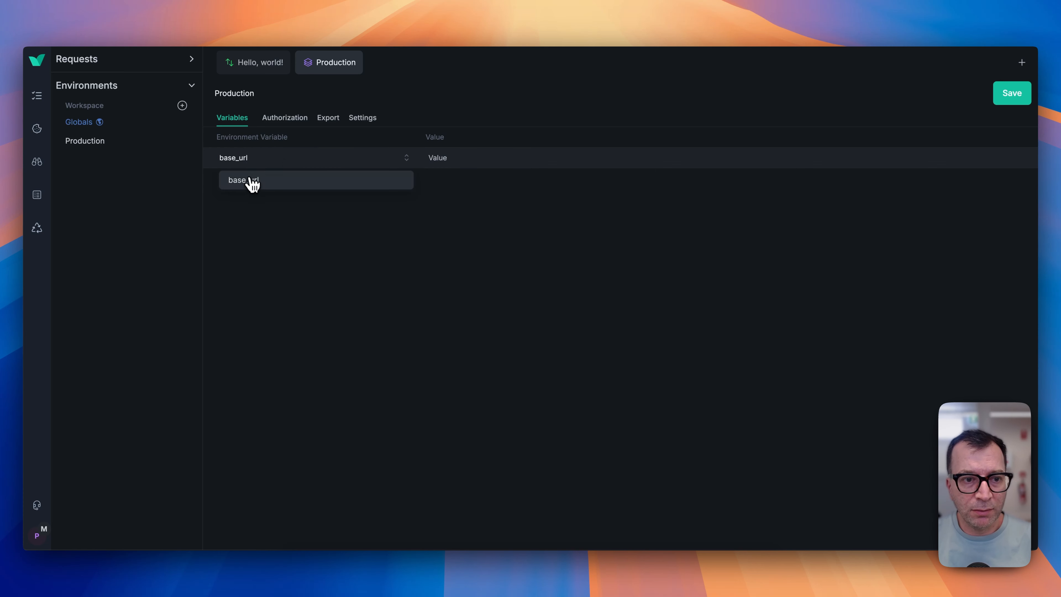
click(247, 180)
click(461, 159)
text(https://httpbin.org)
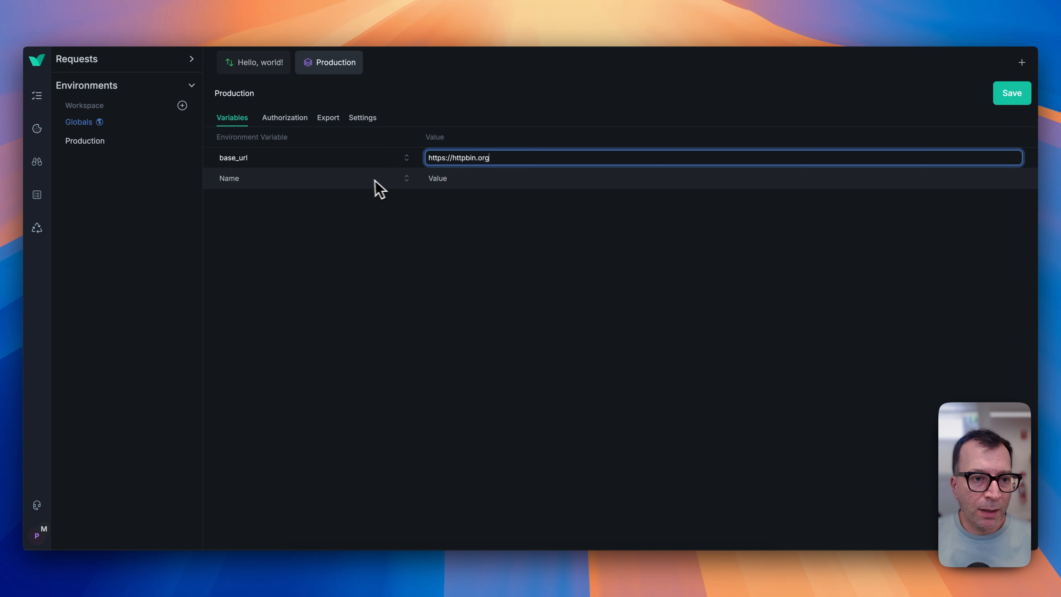
Add a second variable echo_endpoint with the value /anything and save the environment.
click(324, 177)
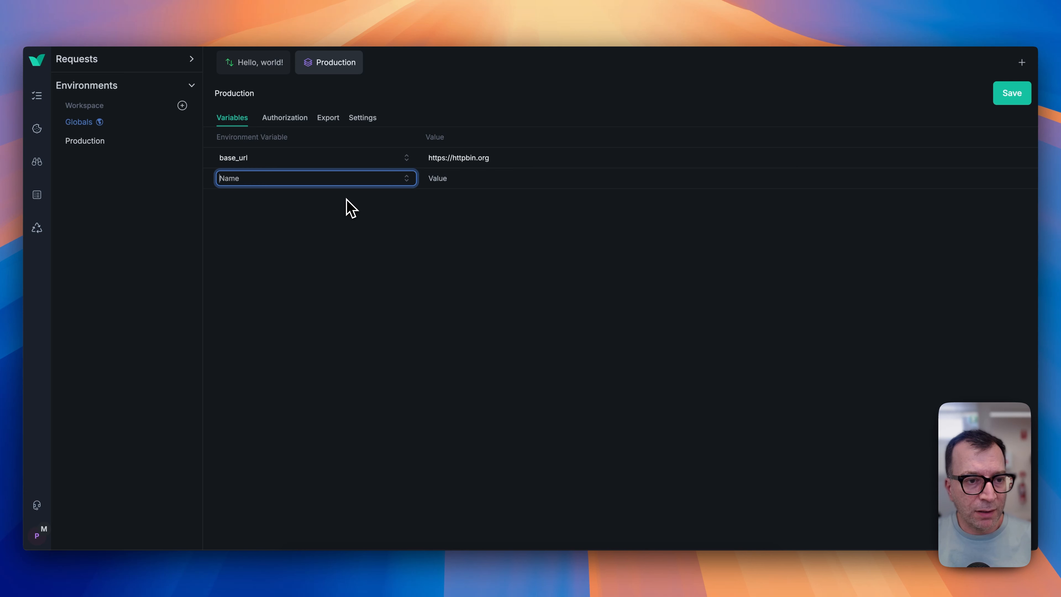
text(echo_endpo)
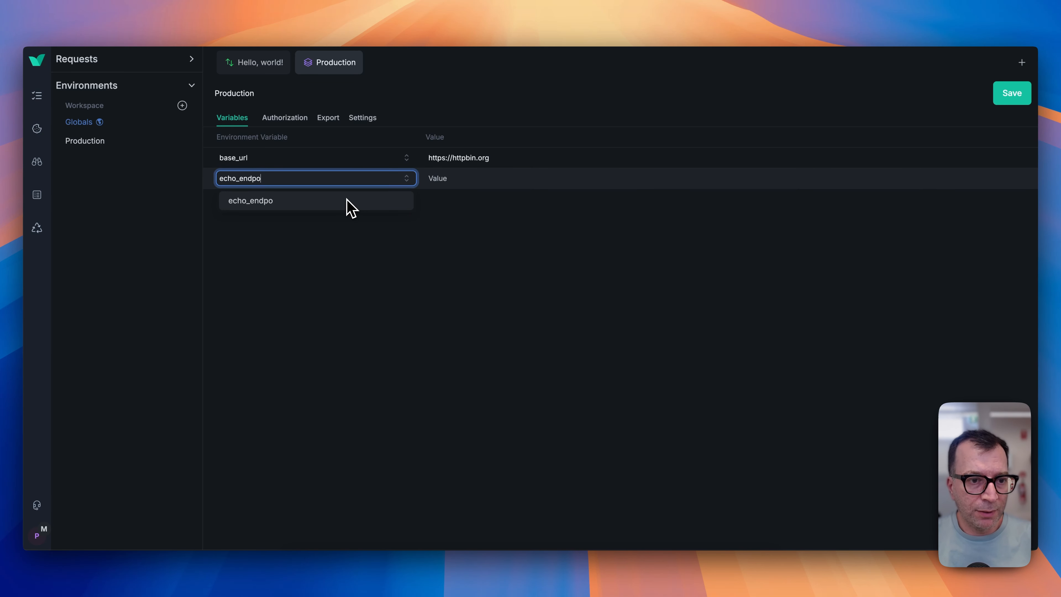
text(int)
click(368, 207)
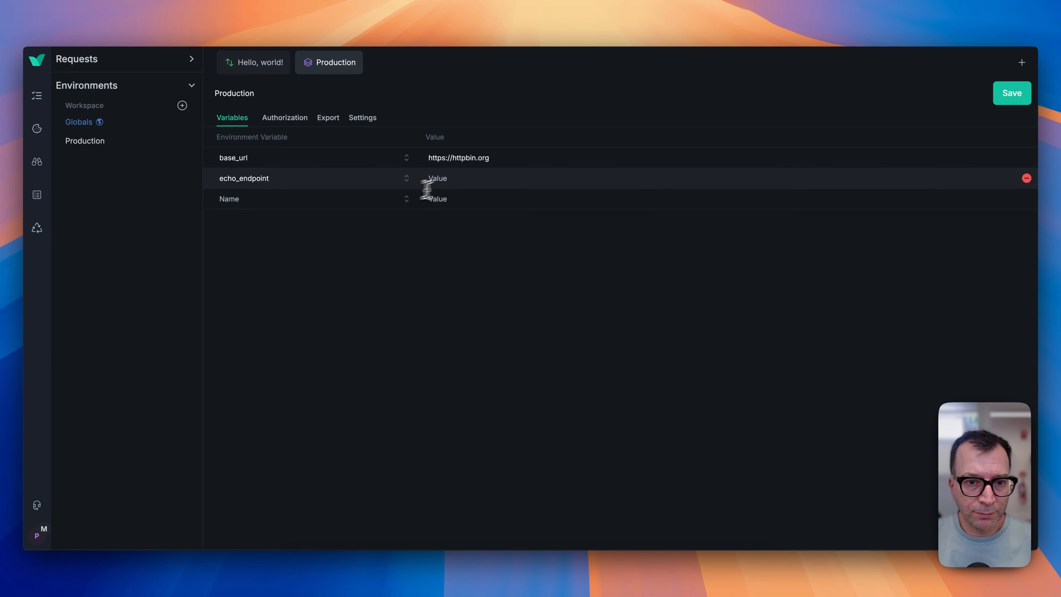
click(461, 179)
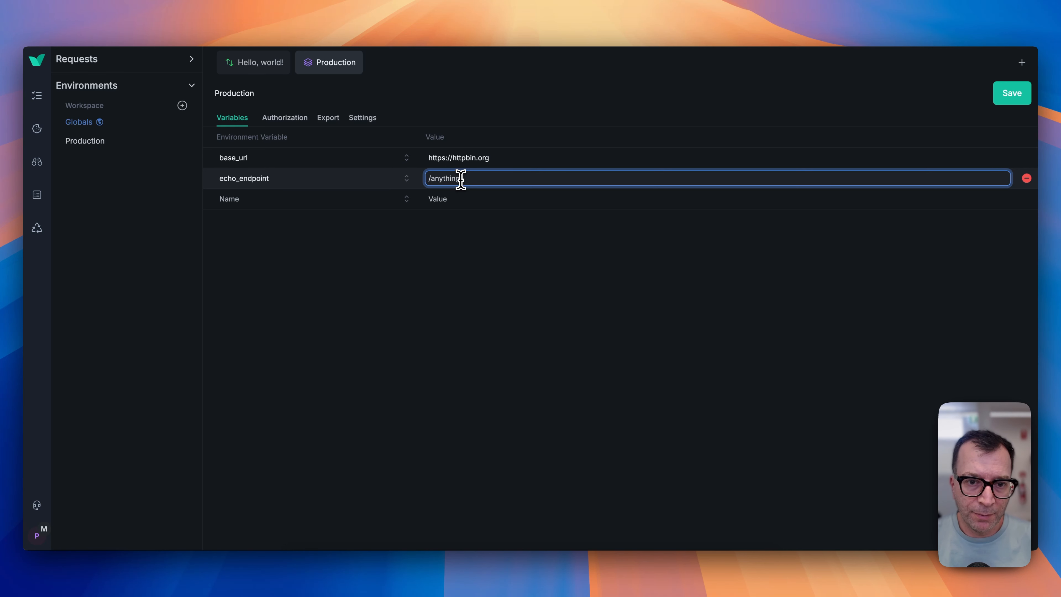
key(super+s)
click(480, 223)
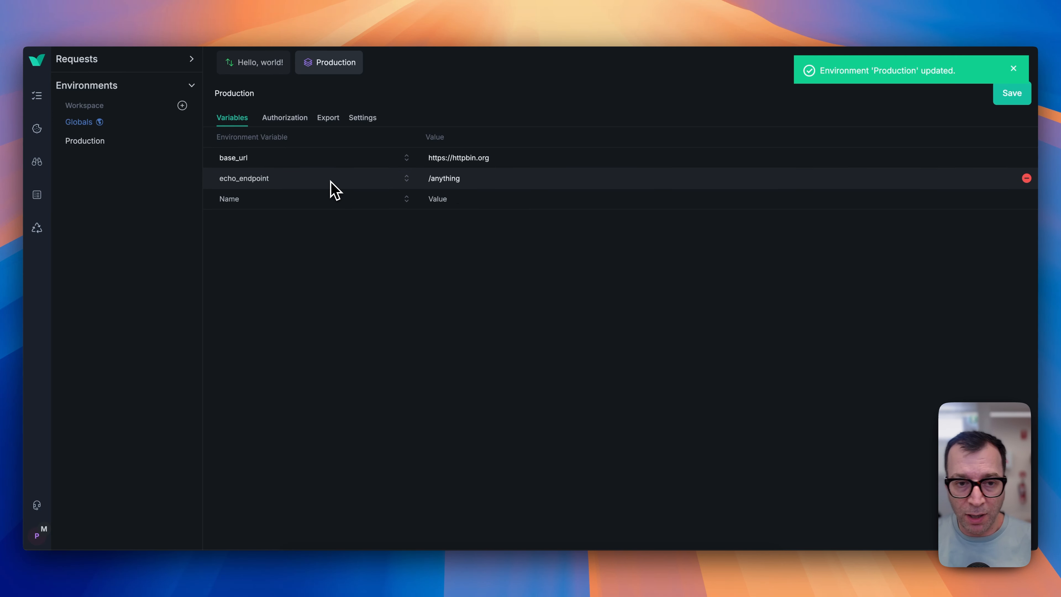
Browse the environment's Authorization, Export and Settings sections and its variables alongside the request.
click(281, 122)
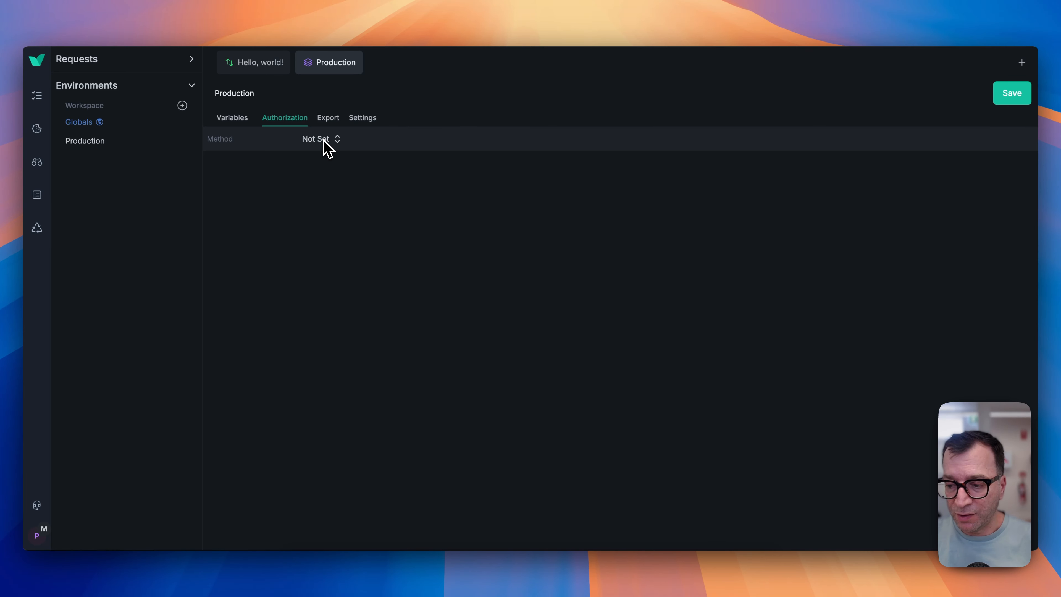
click(329, 118)
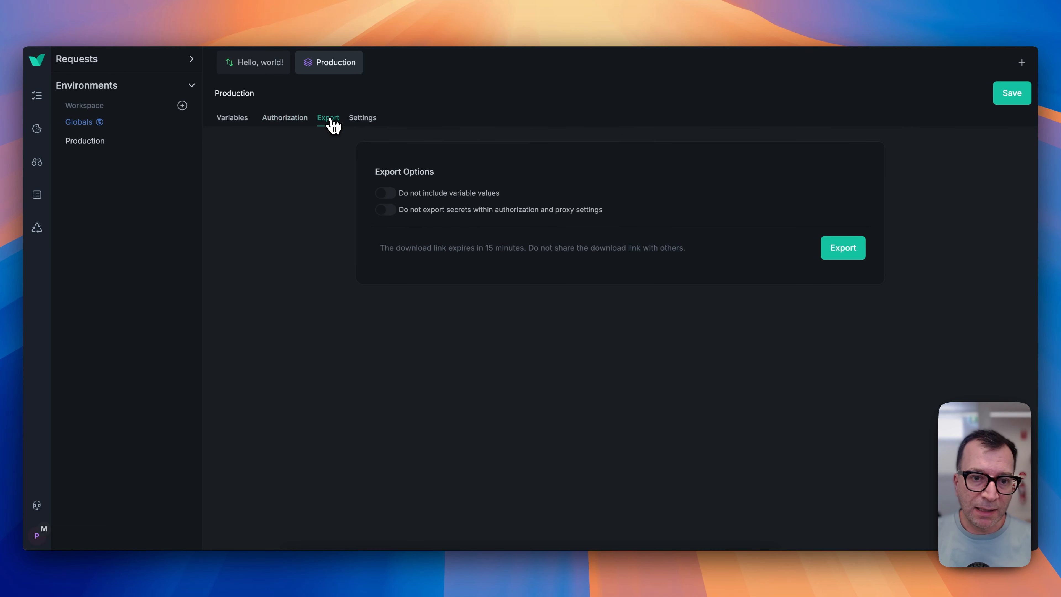
click(362, 117)
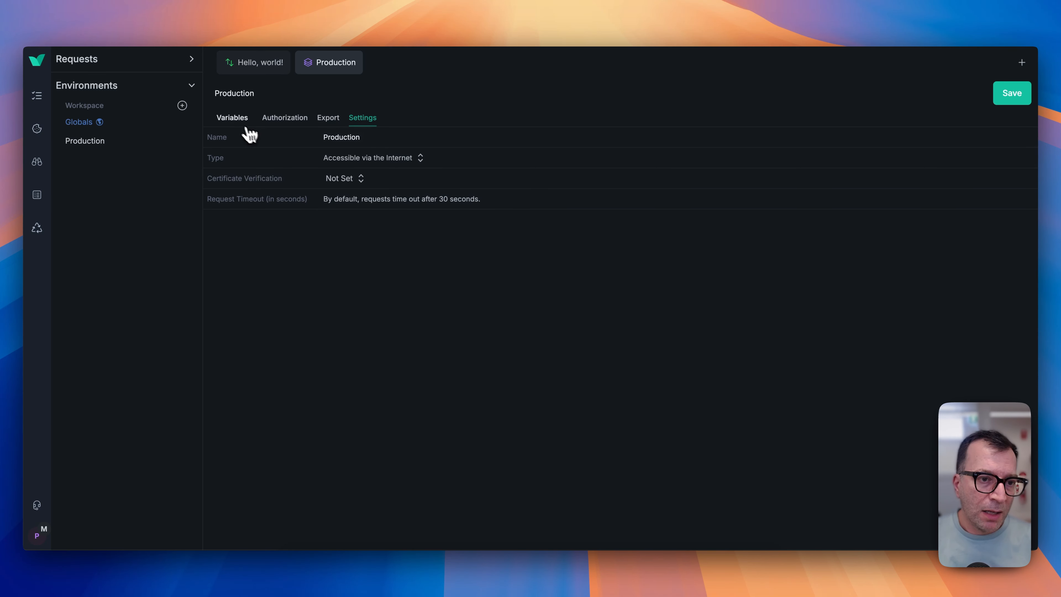
click(249, 68)
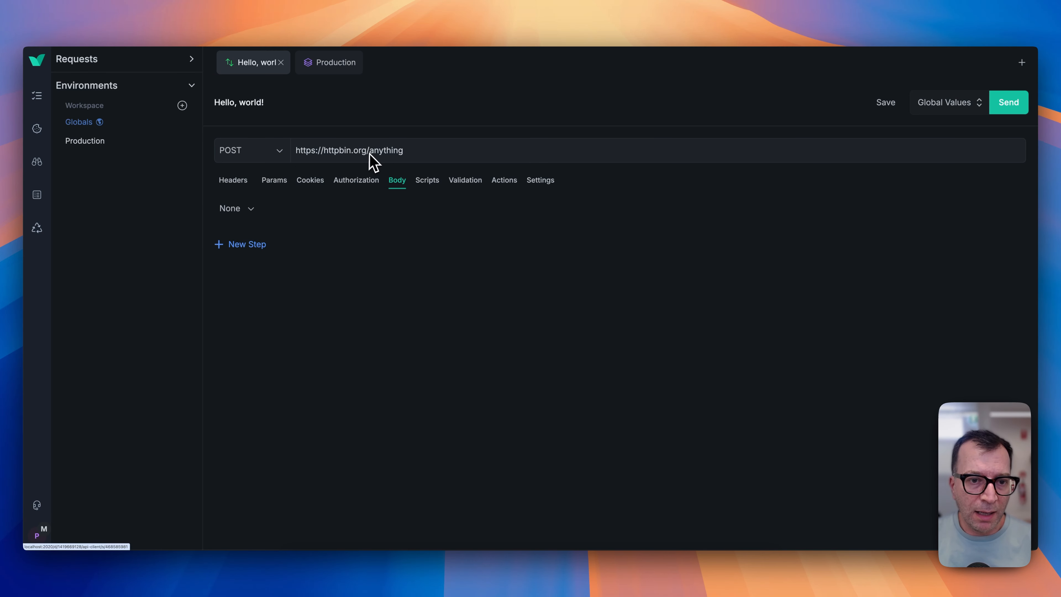
click(326, 66)
click(238, 121)
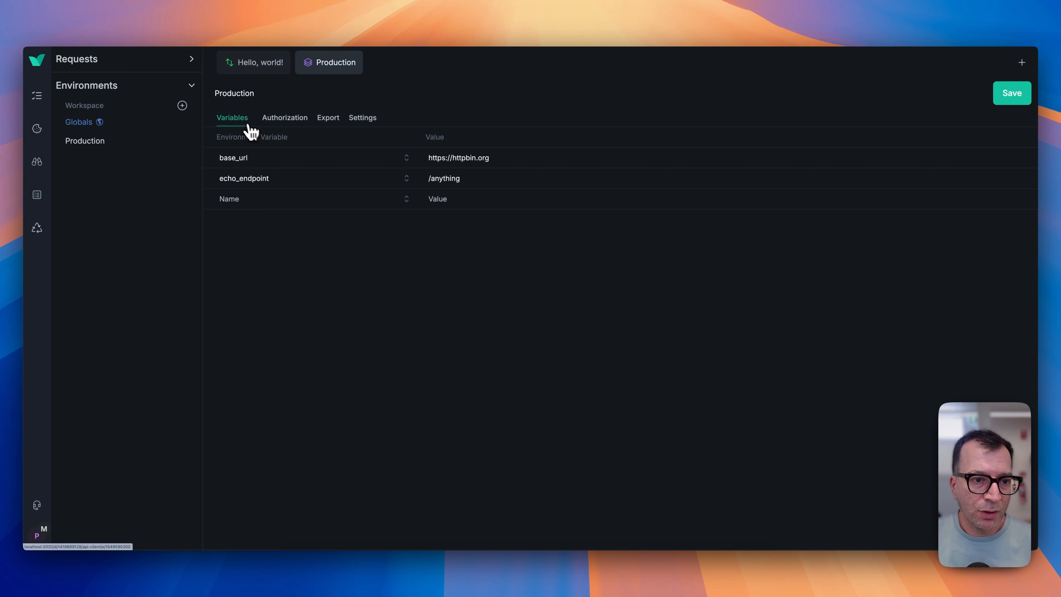
click(238, 60)
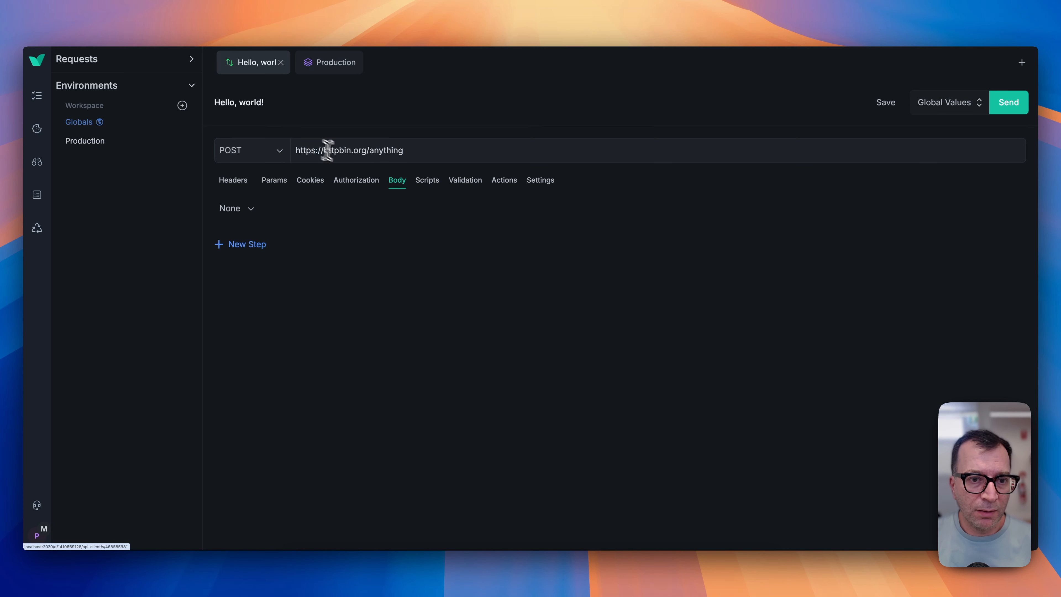
Replace the request URL's host with {{base_url}} and send the request.
drag(367, 149, 255, 150)
text({{}})
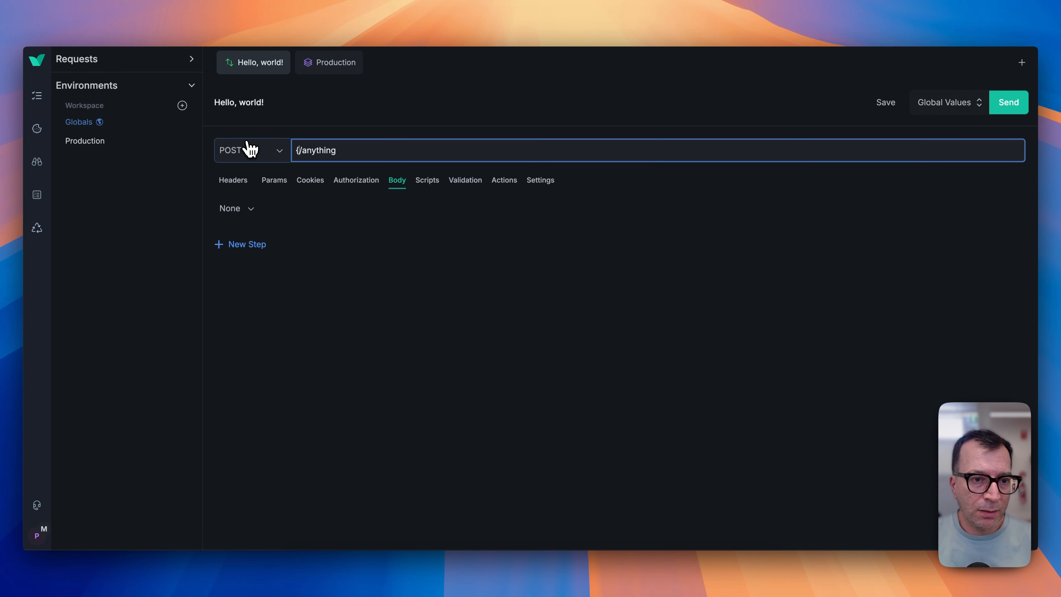
text(base_url)
click(1011, 105)
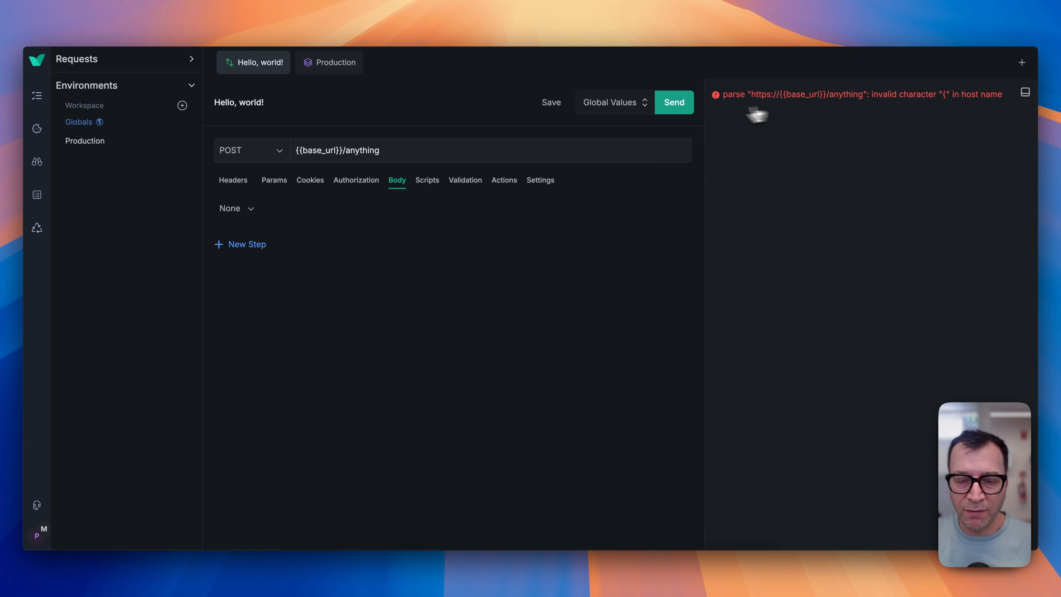
Switch the request to the Production environment, resend it, and inspect the resolved request endpoint.
click(594, 104)
click(603, 146)
click(676, 104)
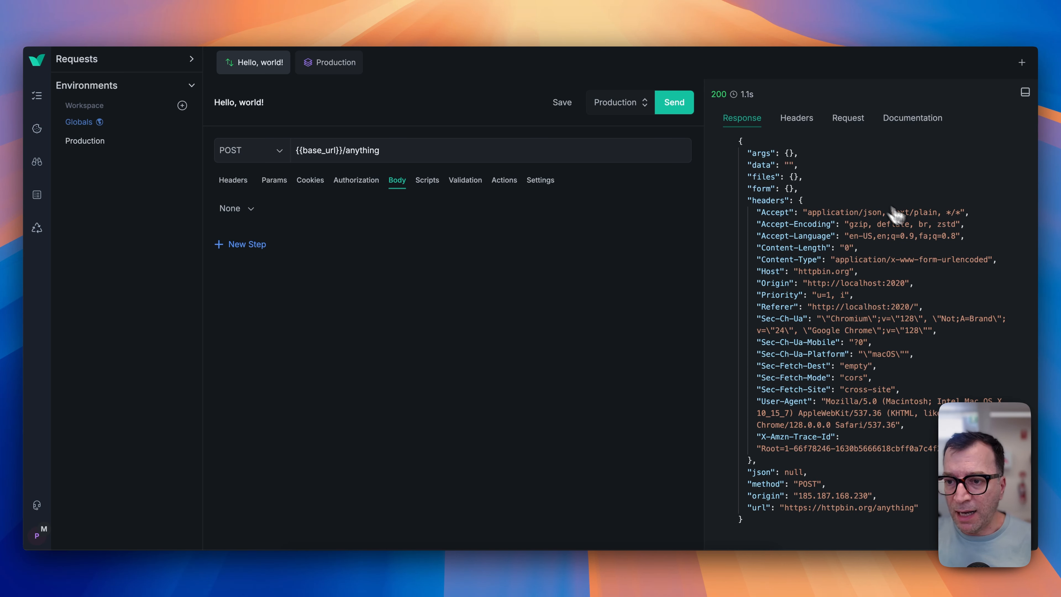
click(848, 122)
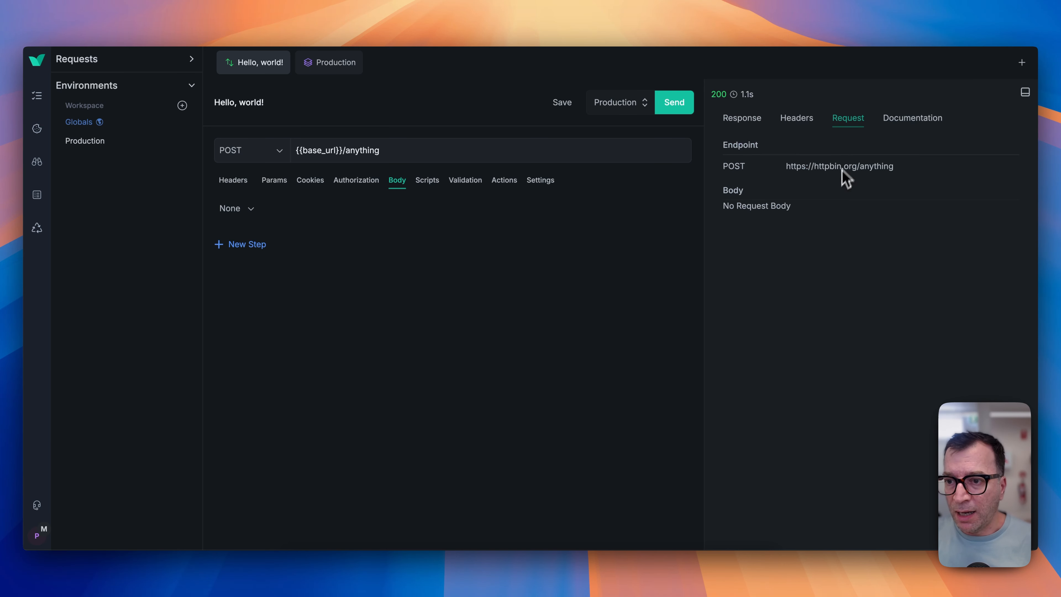
drag(790, 166, 842, 166)
Replace the URL path with {{echo_endpoint}}, send the request and save it.
click(418, 151)
key(BackSpace)
key(BackSpace)
key(BackSpace)
key(BackSpace)
key(BackSpace)
key(BackSpace)
key(BackSpace)
key(BackSpace)
key(BackSpace)
text({{}})
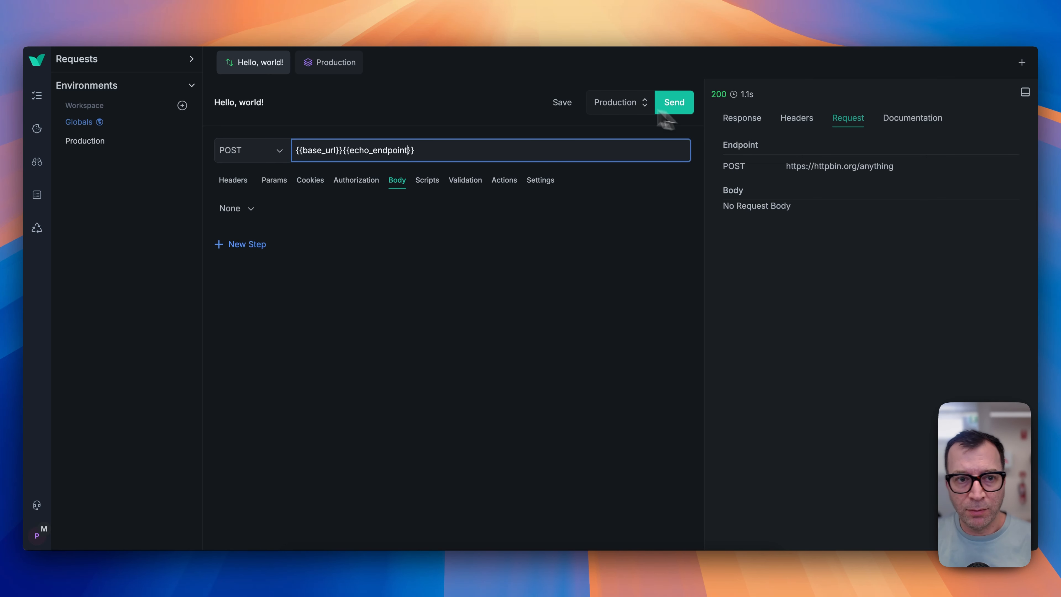
click(345, 64)
click(256, 64)
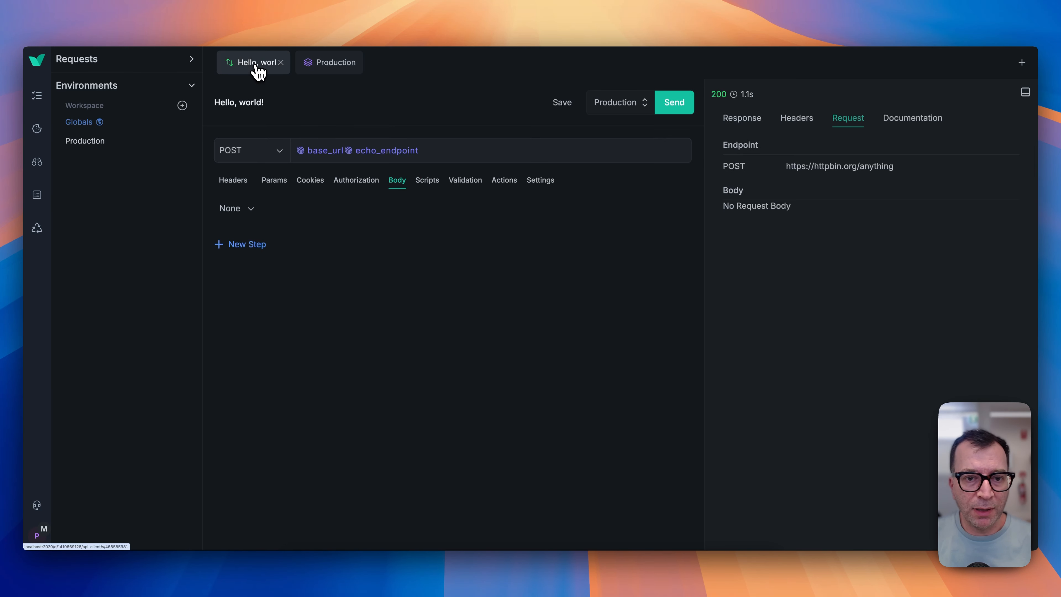
key(super+Return)
key(super+s)
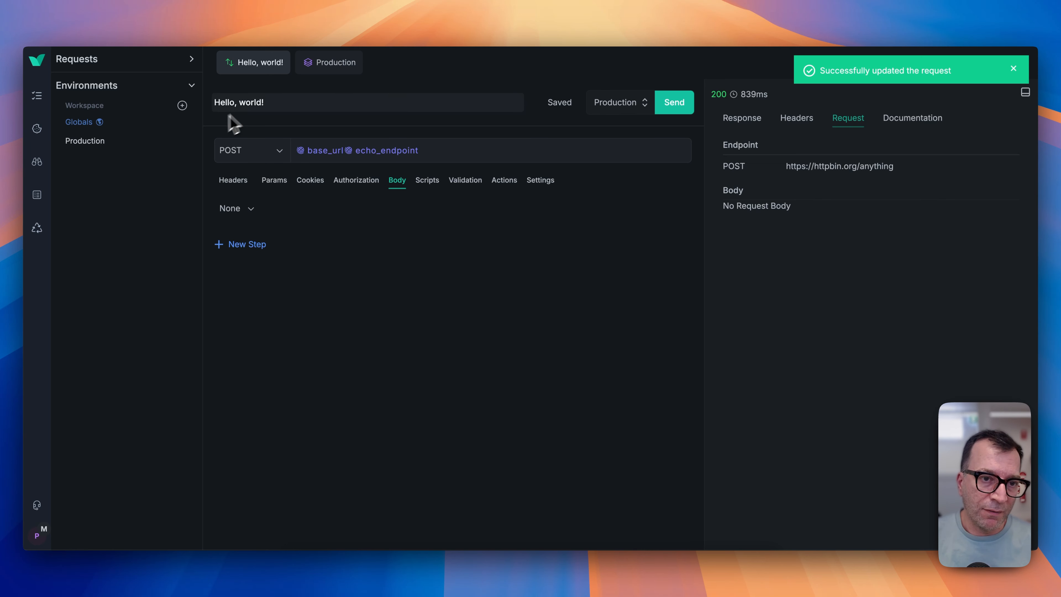
Set the Production environment's authorization method to Bearer Token, enter the token, and save the environment.
click(308, 70)
click(285, 121)
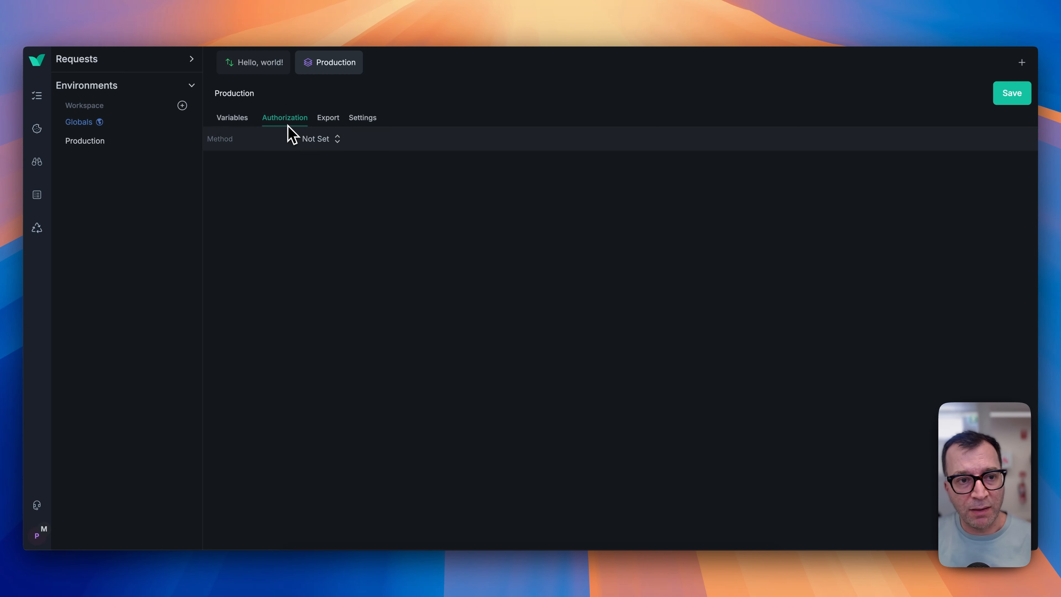
click(323, 142)
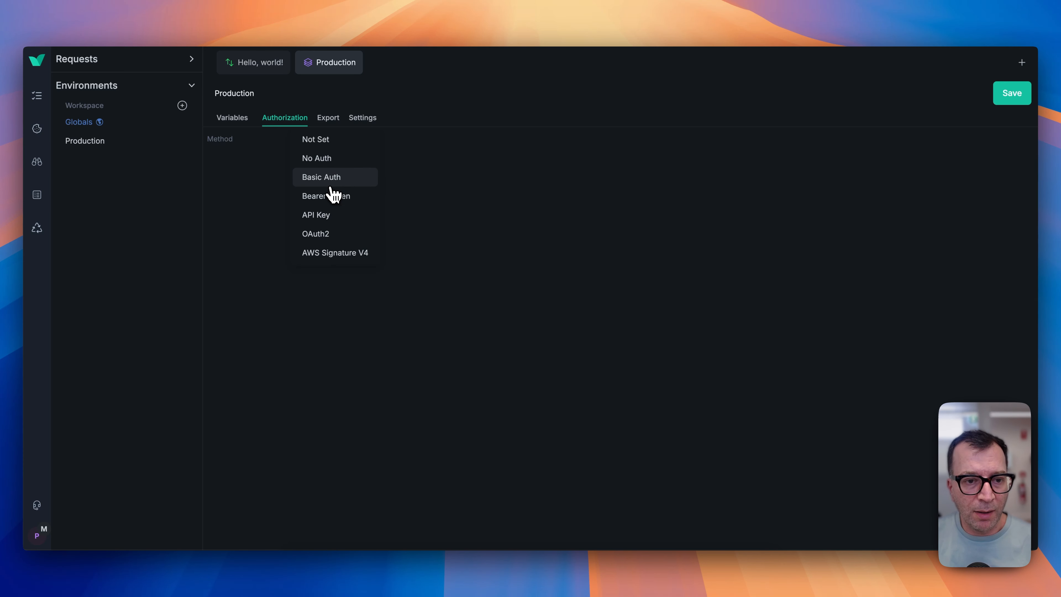
click(345, 200)
click(317, 164)
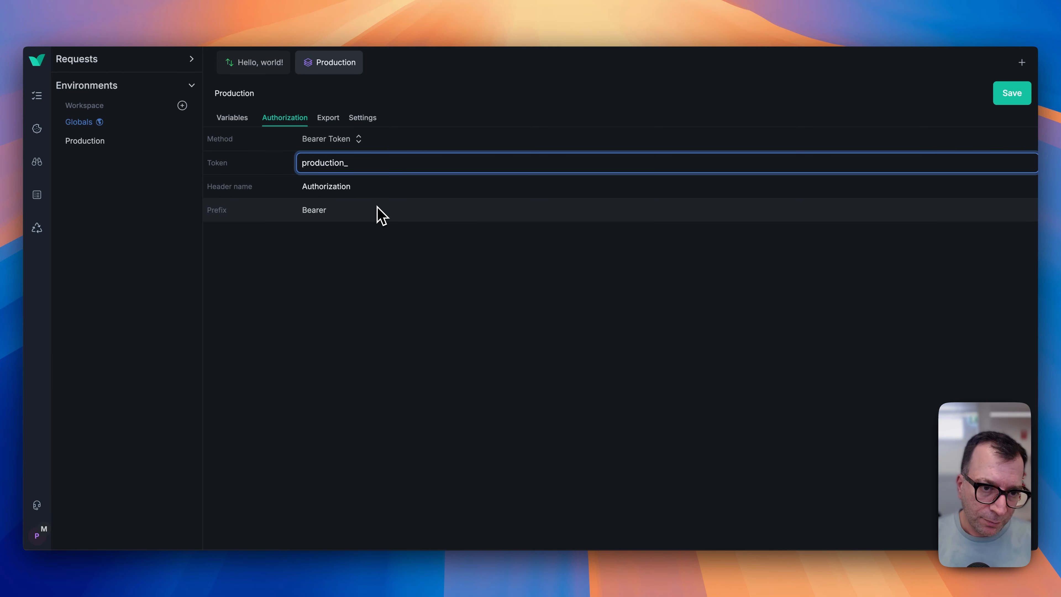
text(production_token)
key(super+s)
Return to the request and send it again.
click(255, 64)
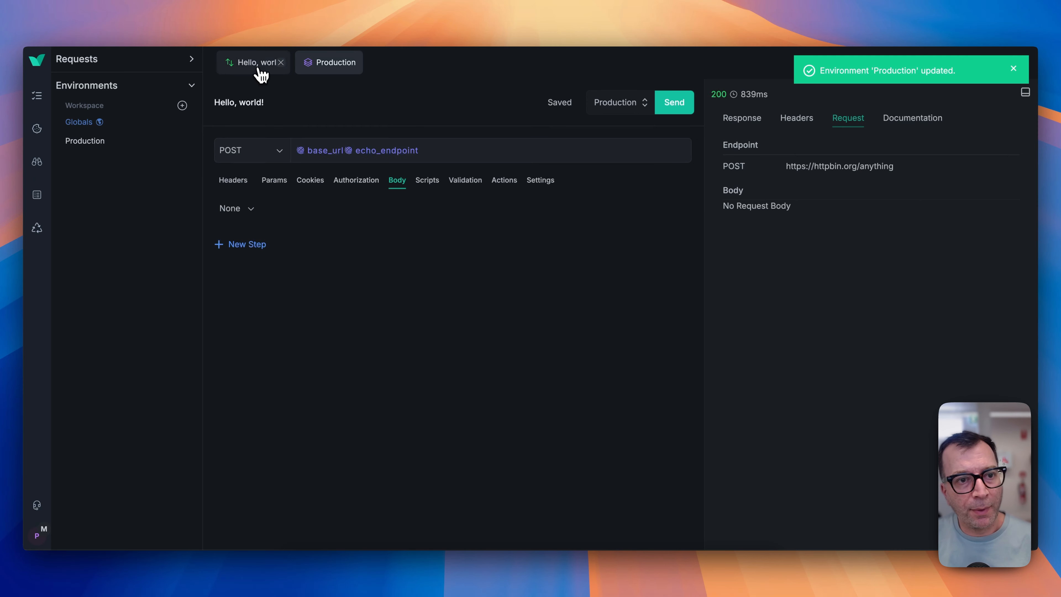
click(669, 103)
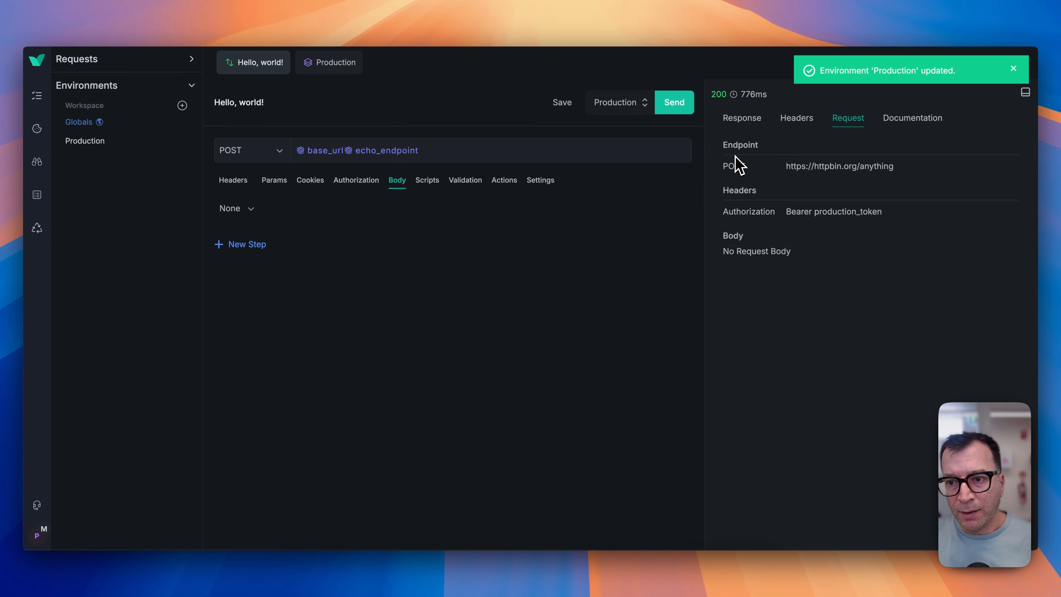
Inspect the Authorization header in the response body and in the request details.
click(744, 122)
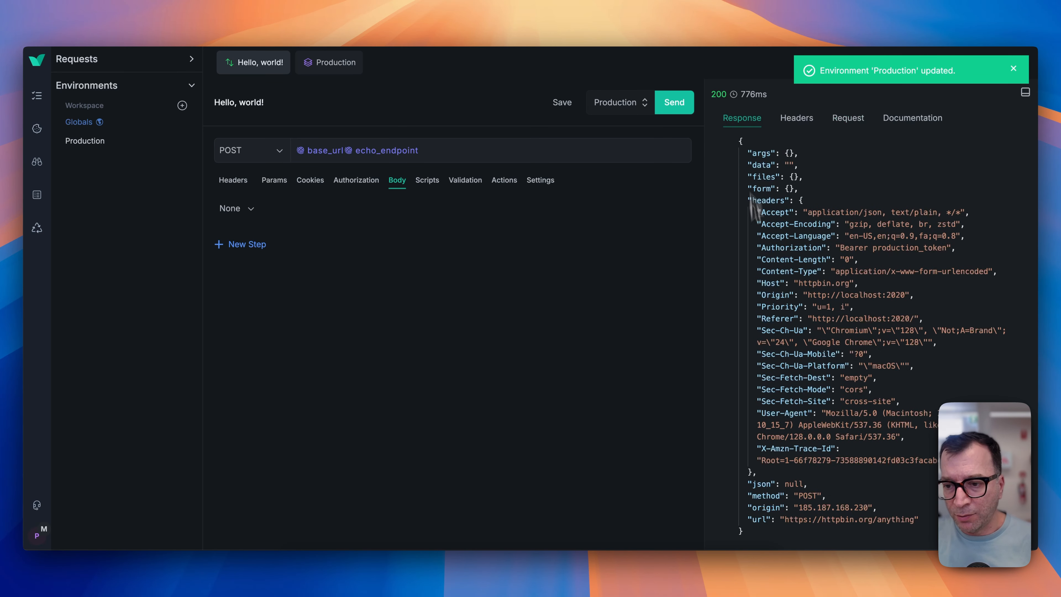
double_click(769, 248)
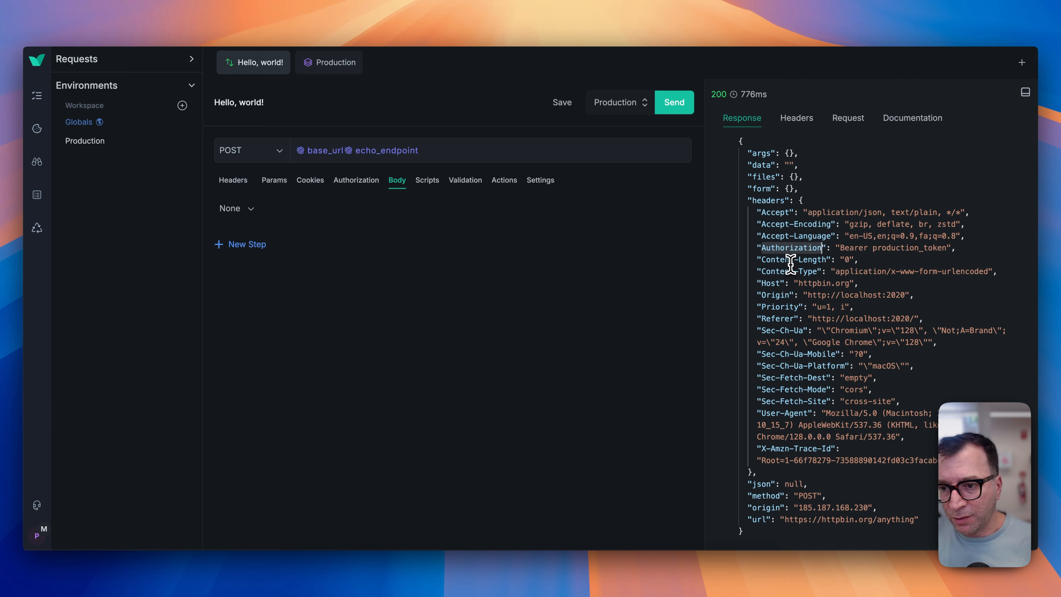
click(830, 134)
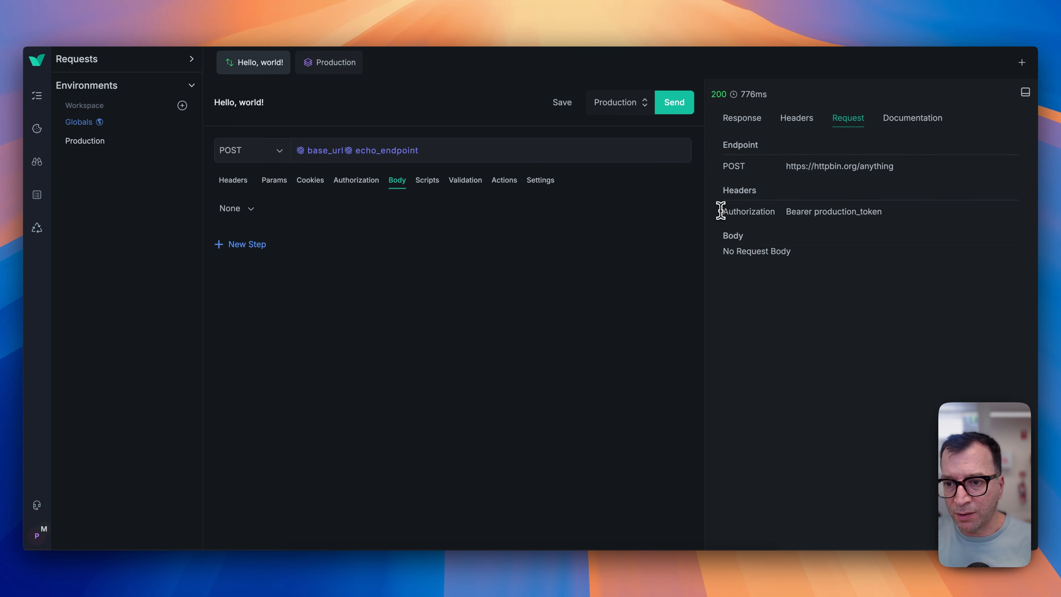
double_click(756, 211)
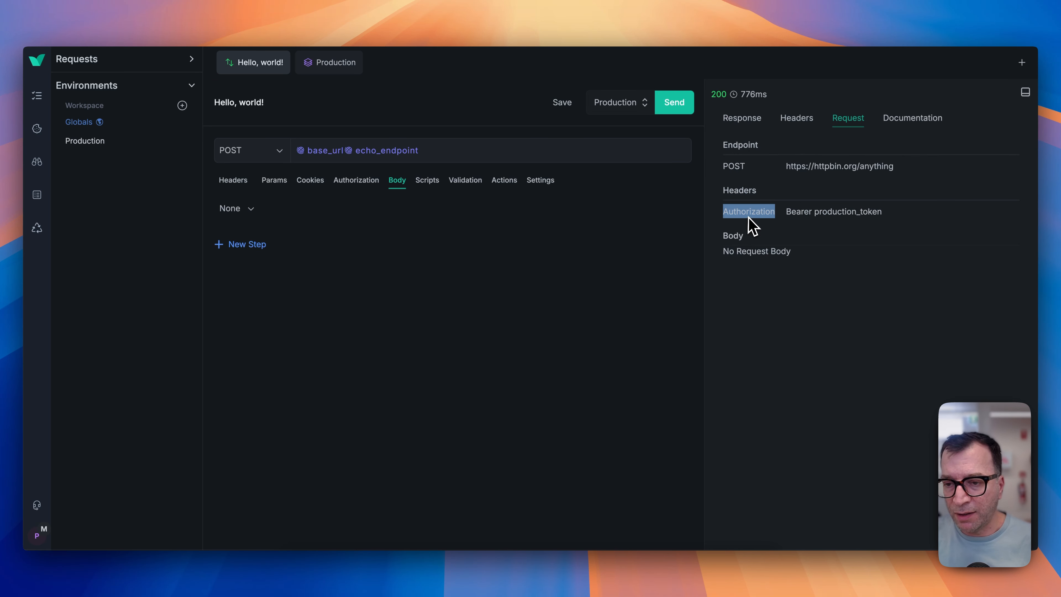
Set the Production environment's request timeout to 1 second and return to the request.
click(328, 63)
click(324, 210)
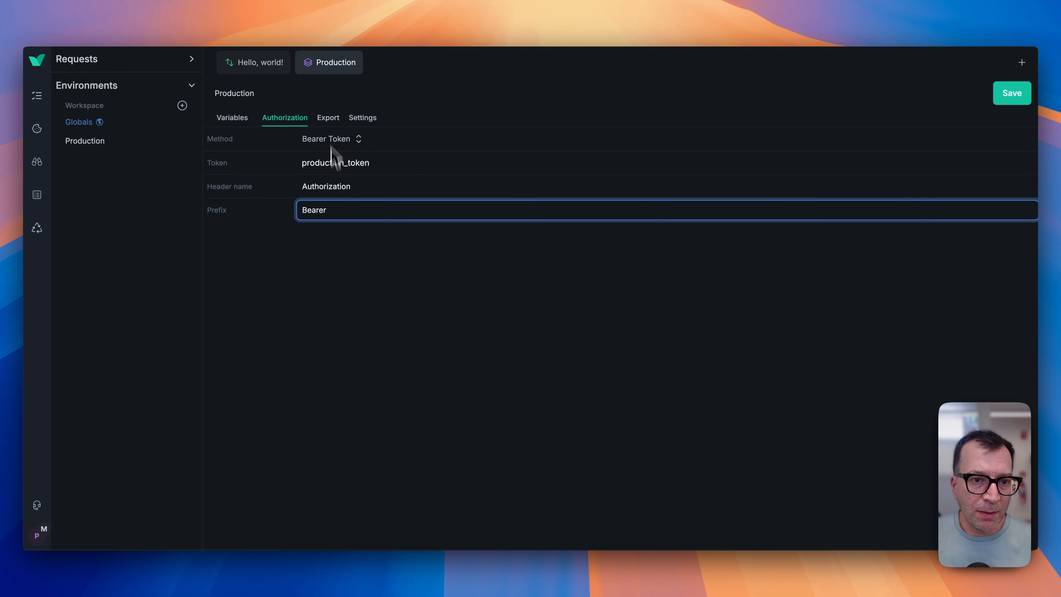
click(360, 118)
click(343, 199)
text(1)
click(249, 67)
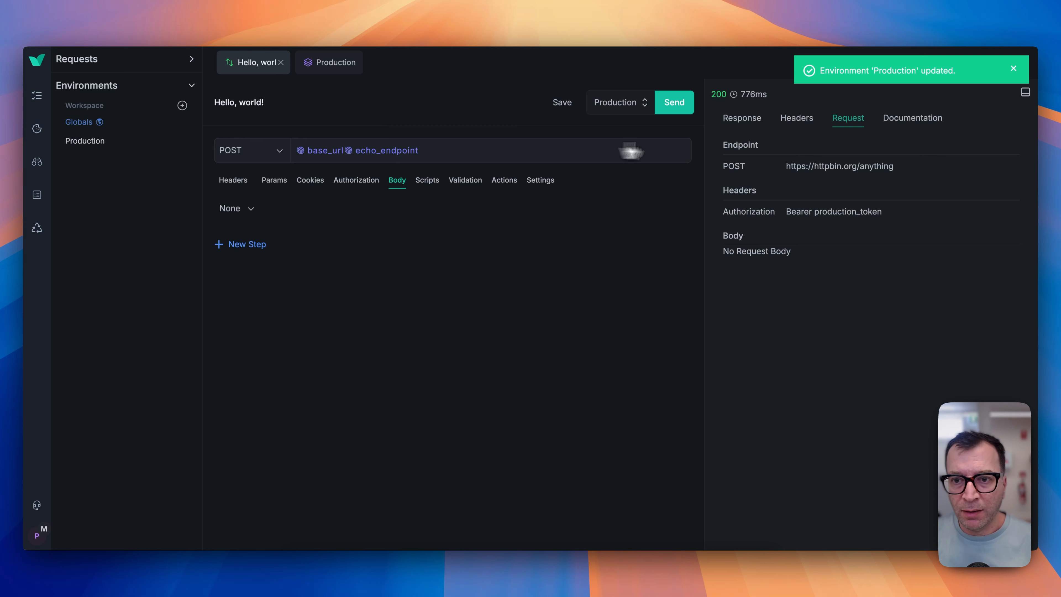
Send the request several times with the Production environment.
click(675, 112)
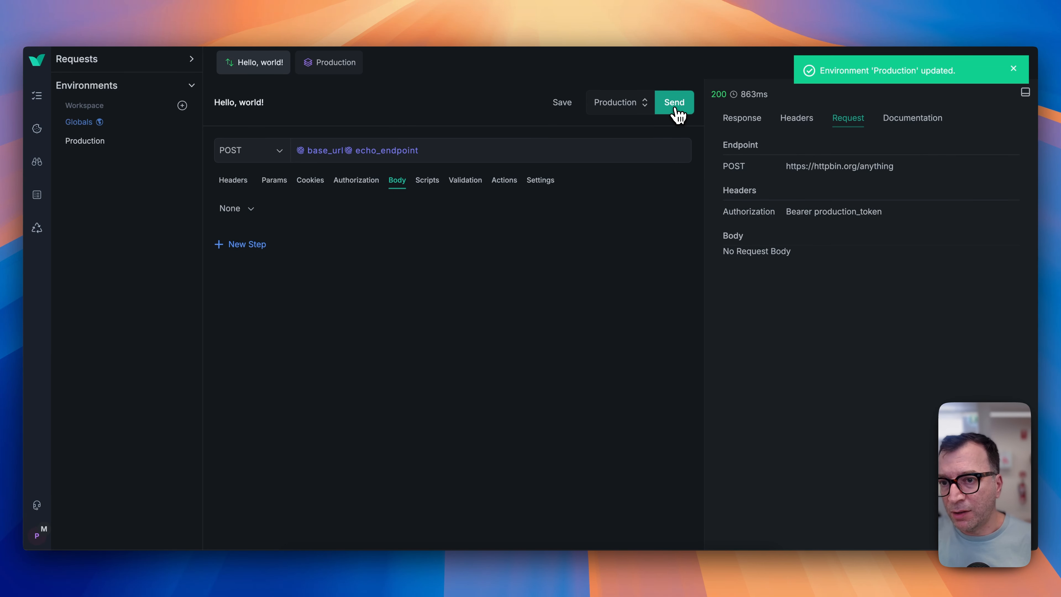
click(676, 109)
click(676, 110)
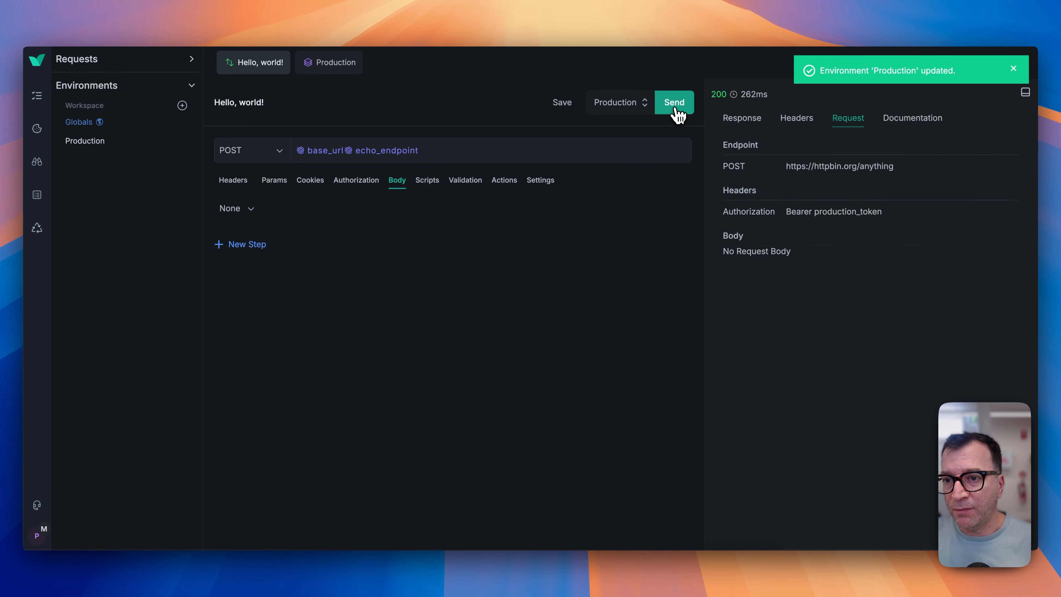
click(675, 110)
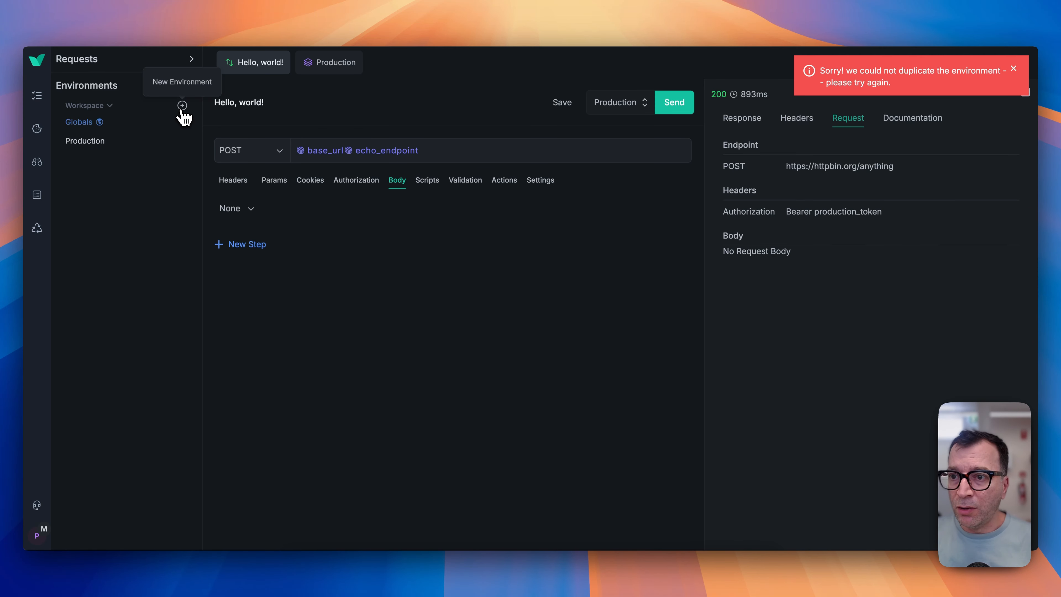
Create a new environment named Staging and open it.
click(182, 108)
text(Staging)
key(Return)
click(83, 160)
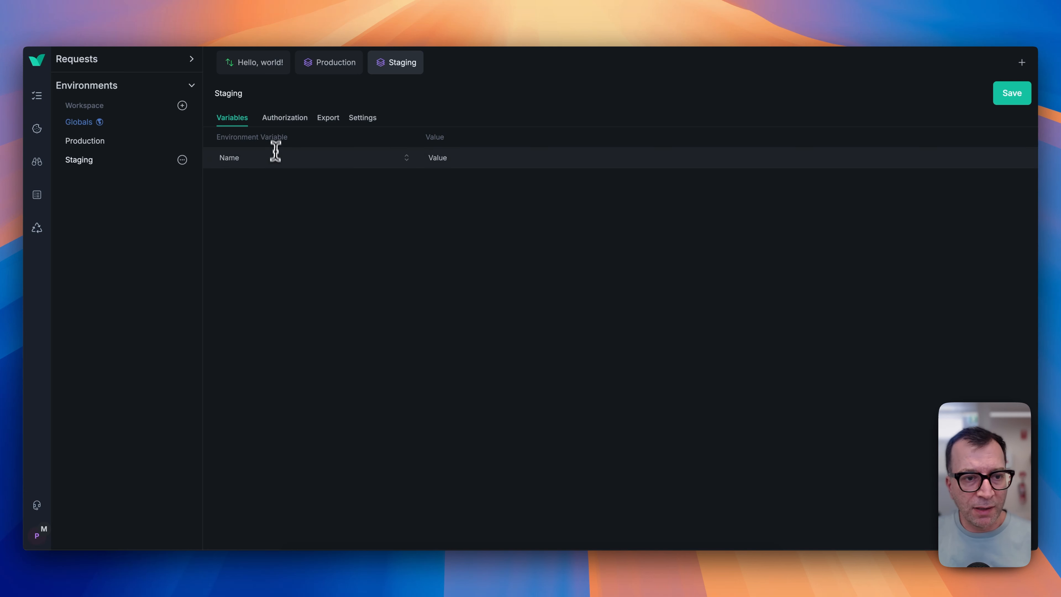
click(276, 157)
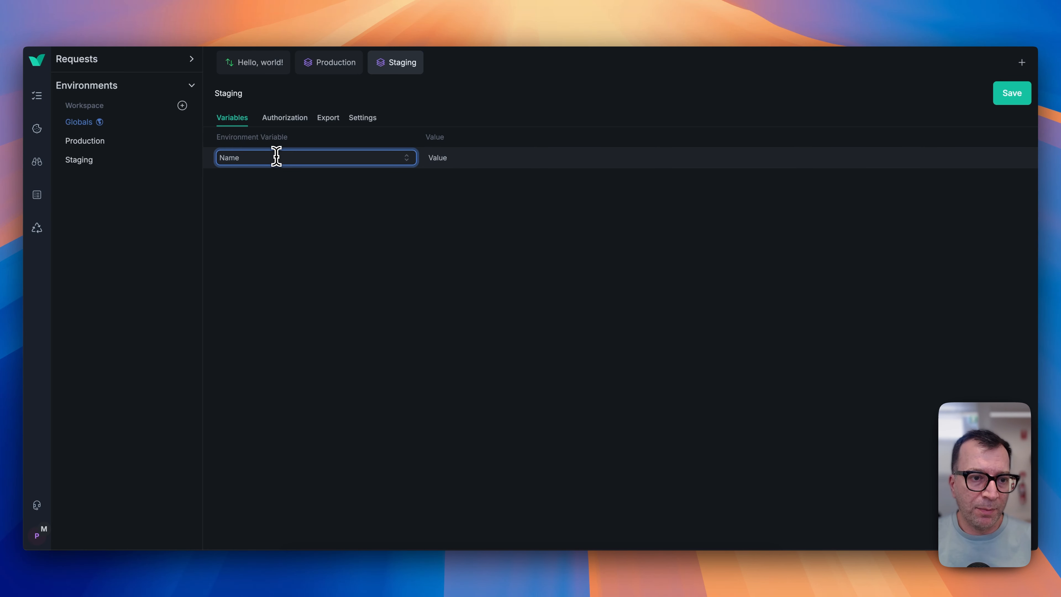
text(bas)
click(284, 178)
click(464, 160)
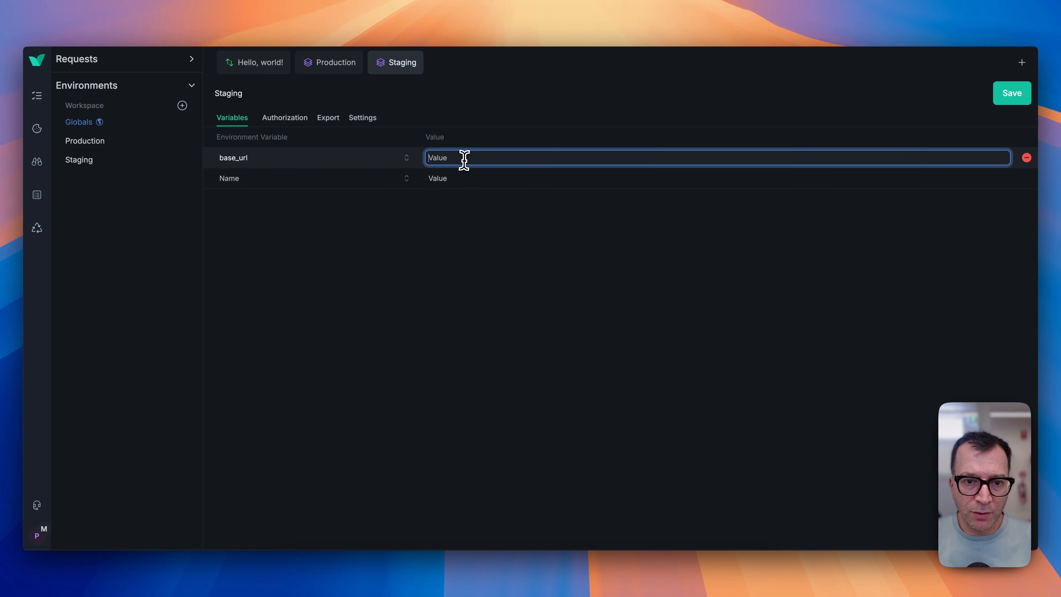
text(https)
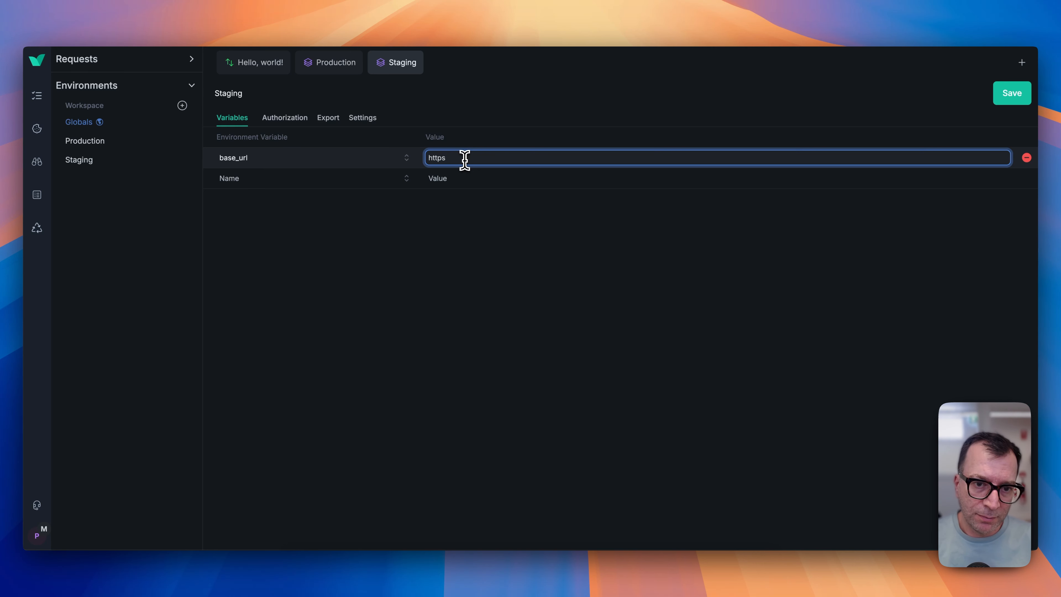
text(;/://postman-echo.)
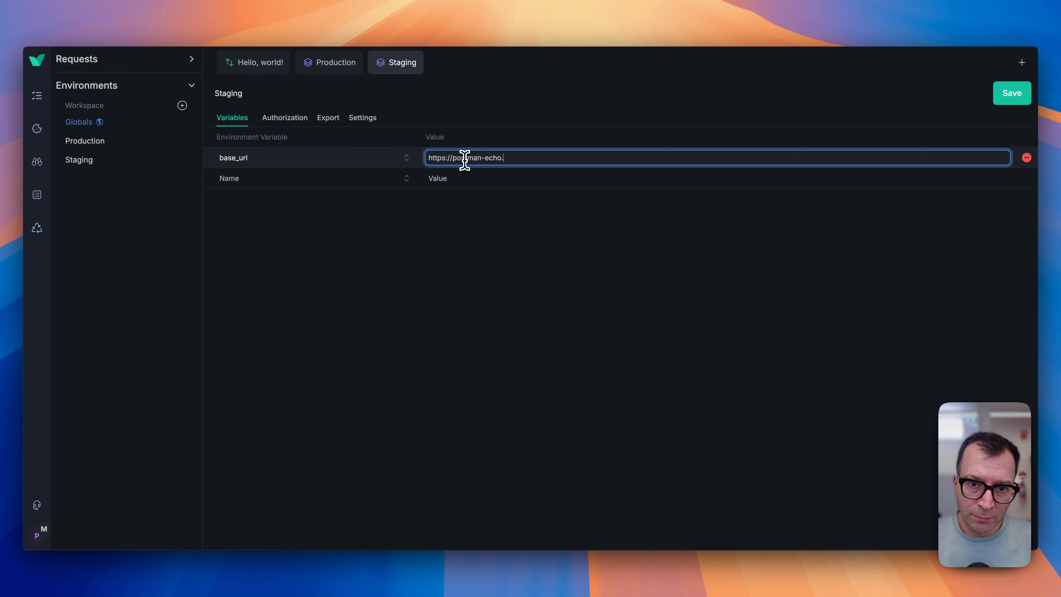
text(com)
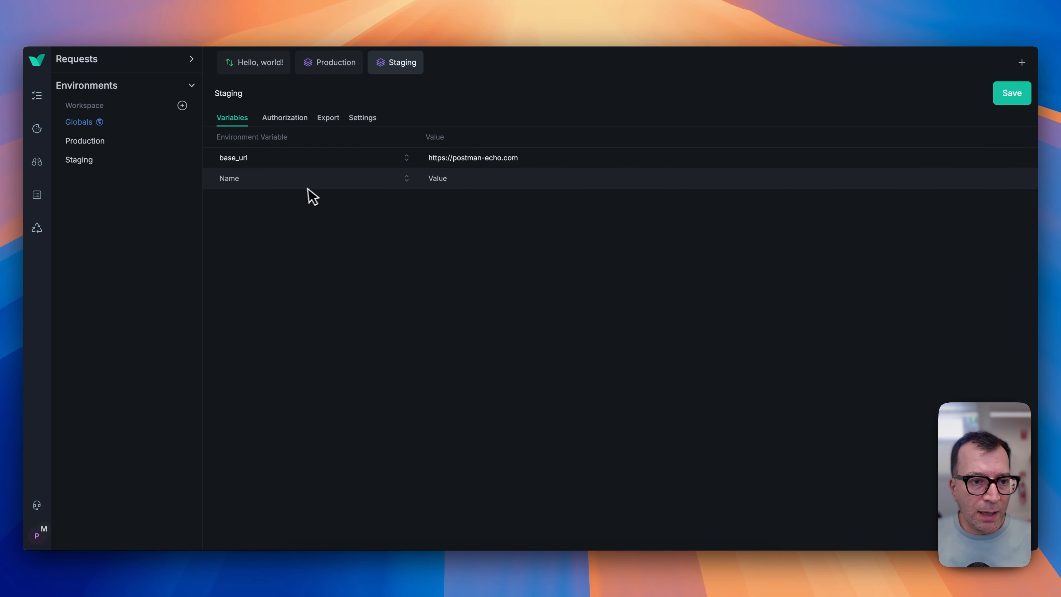
Add an echo_endpoint variable with the value /post and return to the request.
click(303, 179)
text(ech)
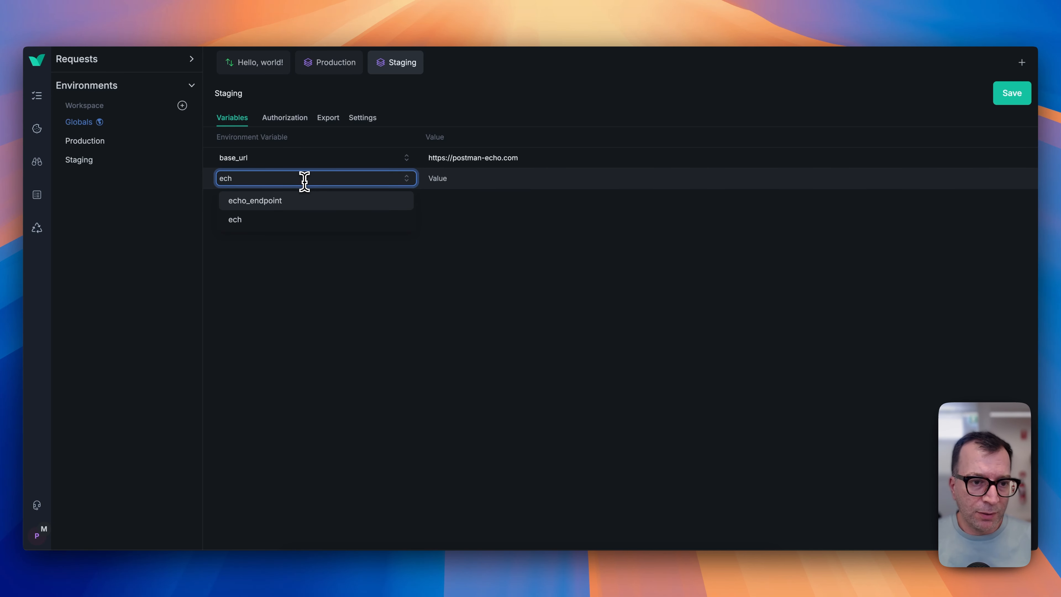
click(303, 199)
click(449, 178)
text(/post)
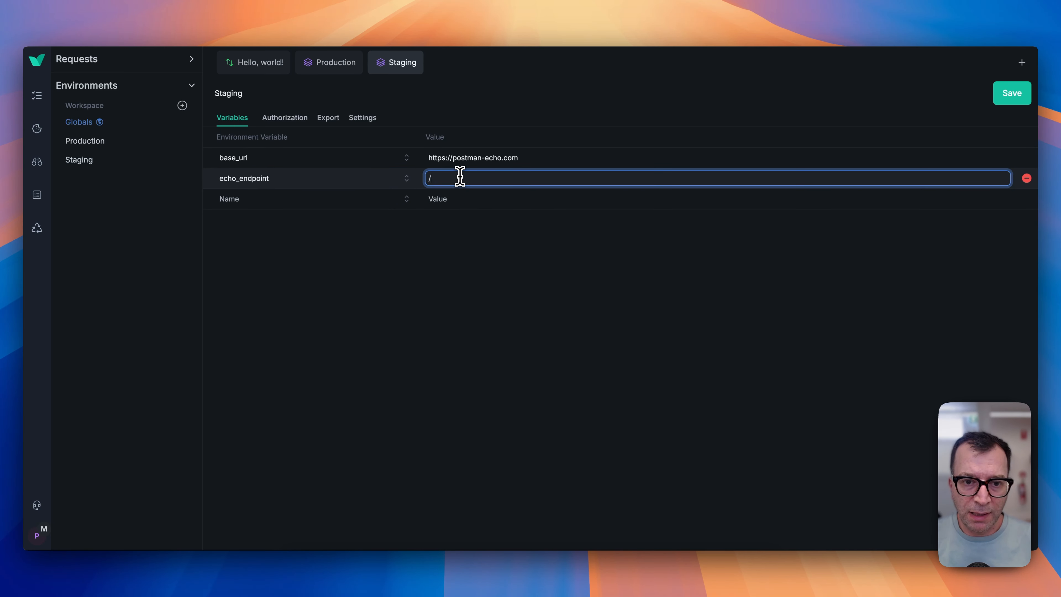
click(271, 71)
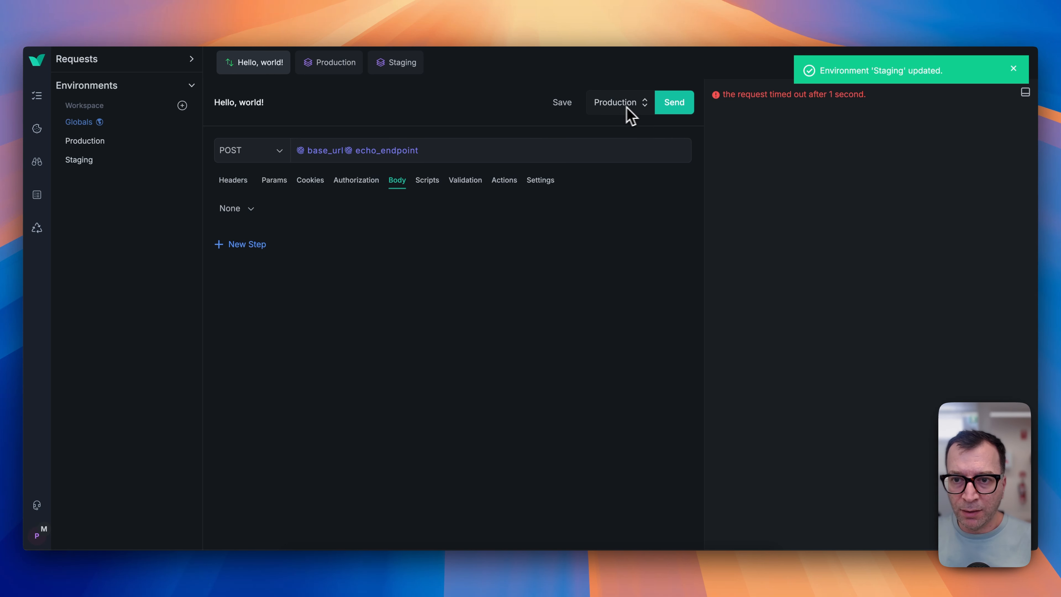
Send the request again and inspect the response and the resolved endpoint URL.
click(684, 107)
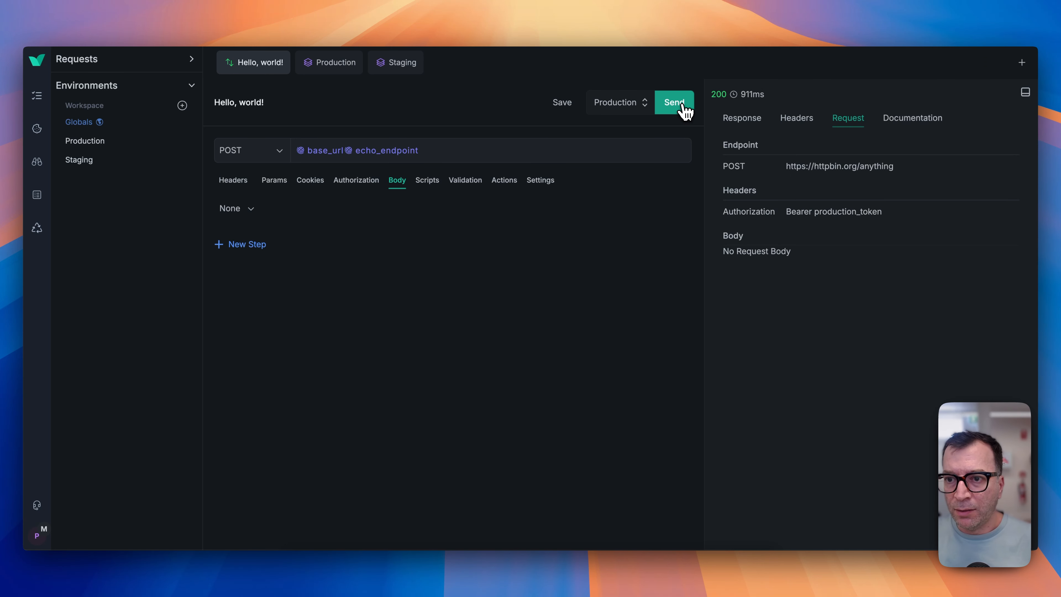
click(748, 120)
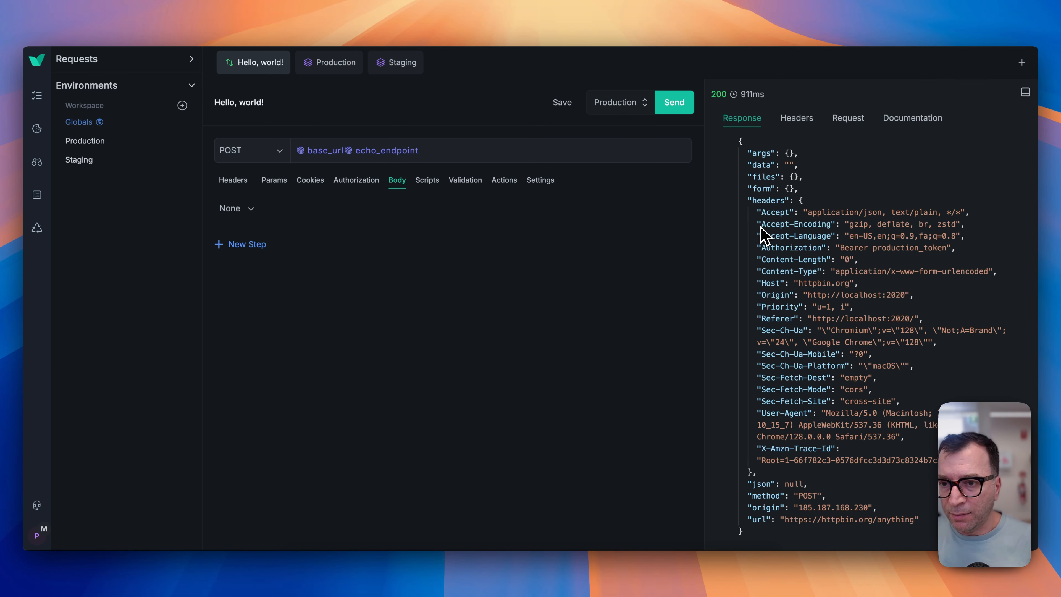
click(848, 121)
drag(897, 170, 783, 172)
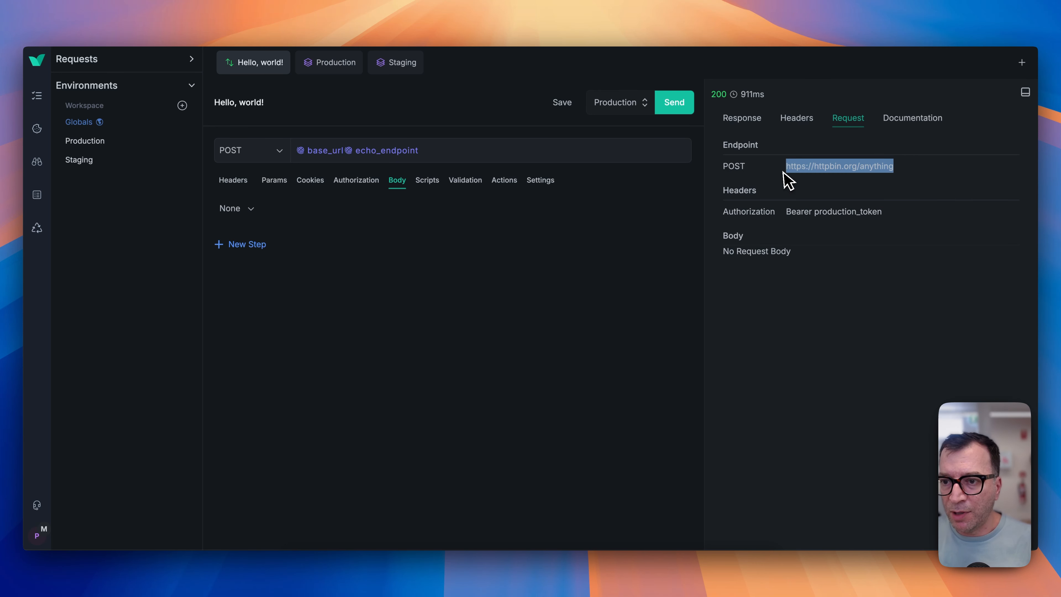
Review the Production environment's variables and return to the request.
click(332, 63)
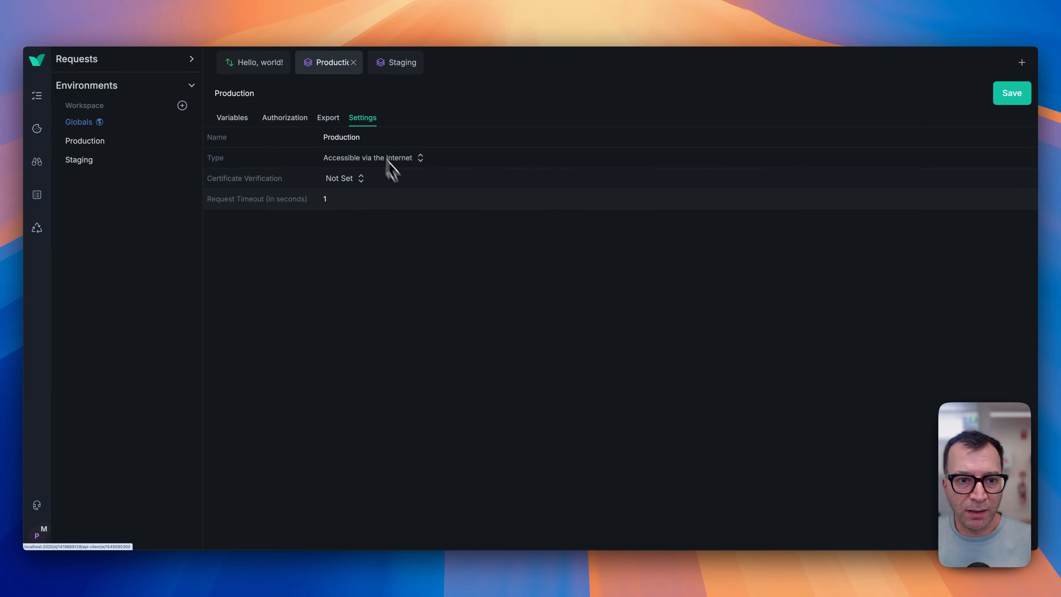
click(241, 128)
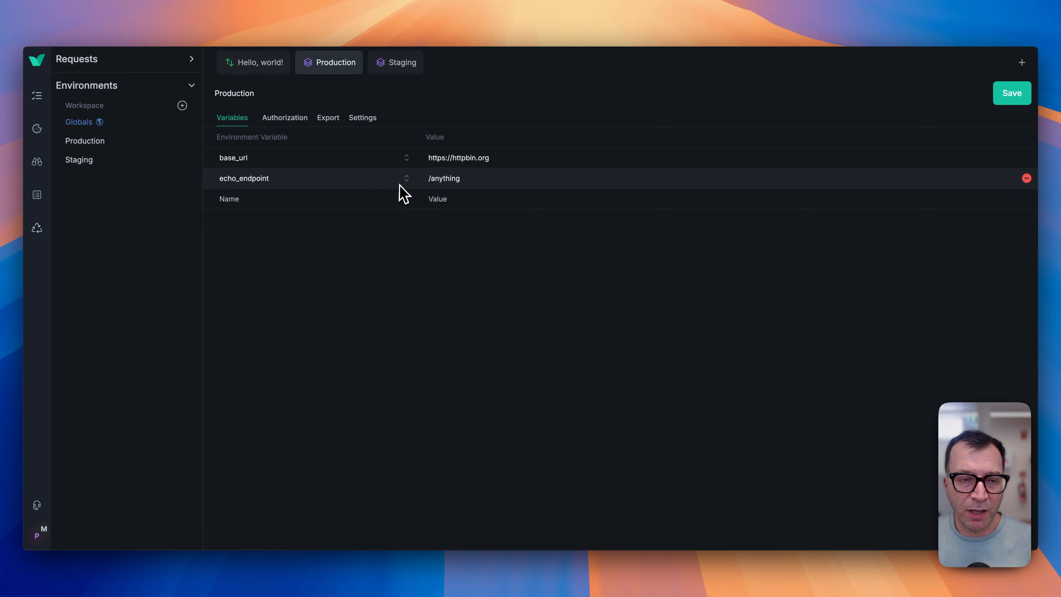
click(246, 65)
Switch the request to the Staging environment, send it, and inspect the resolved endpoint.
click(635, 102)
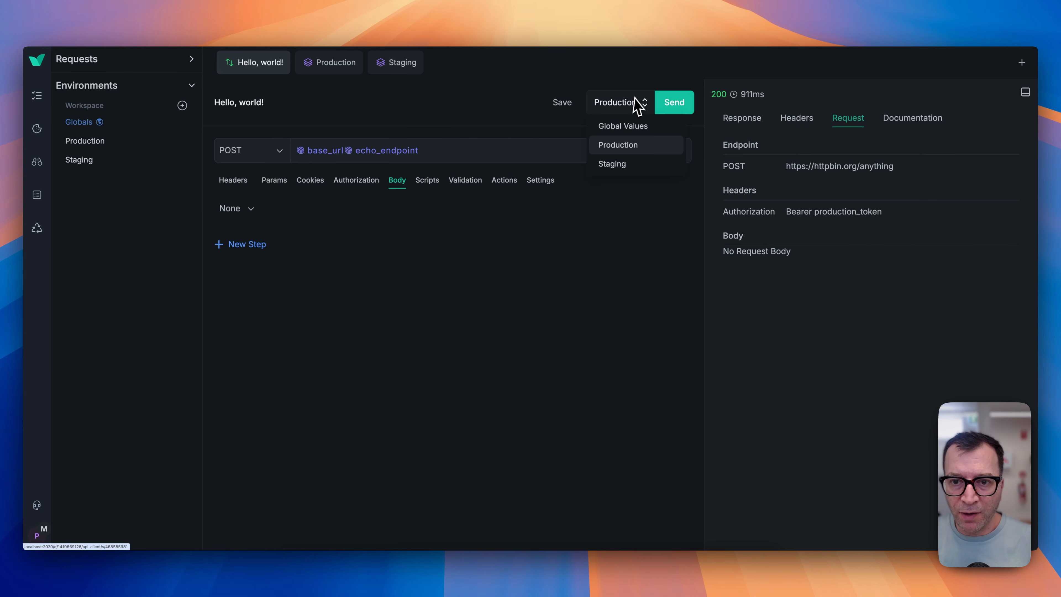
click(610, 168)
click(674, 105)
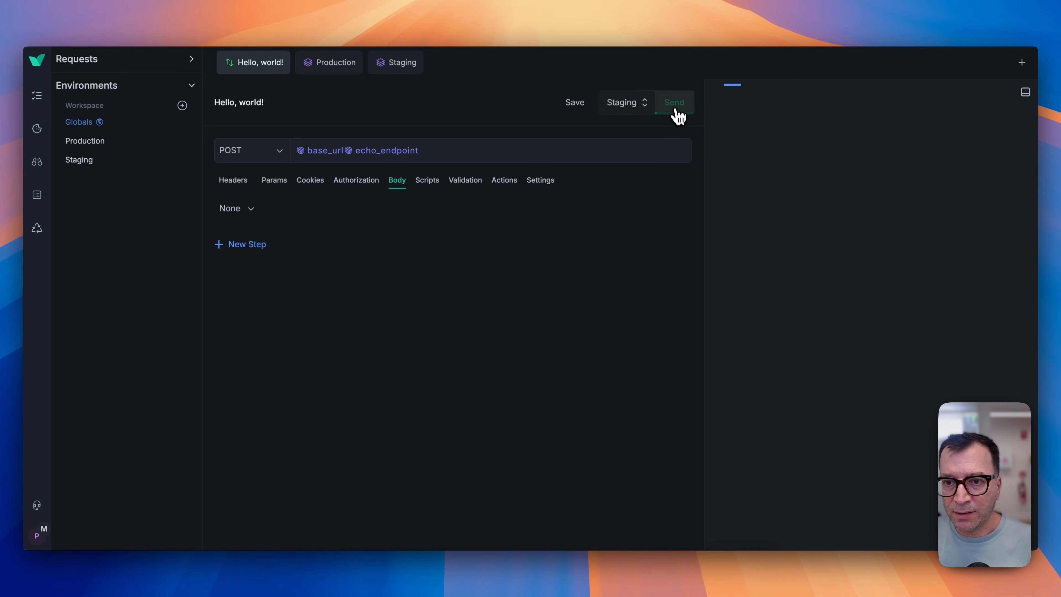
drag(911, 166, 787, 166)
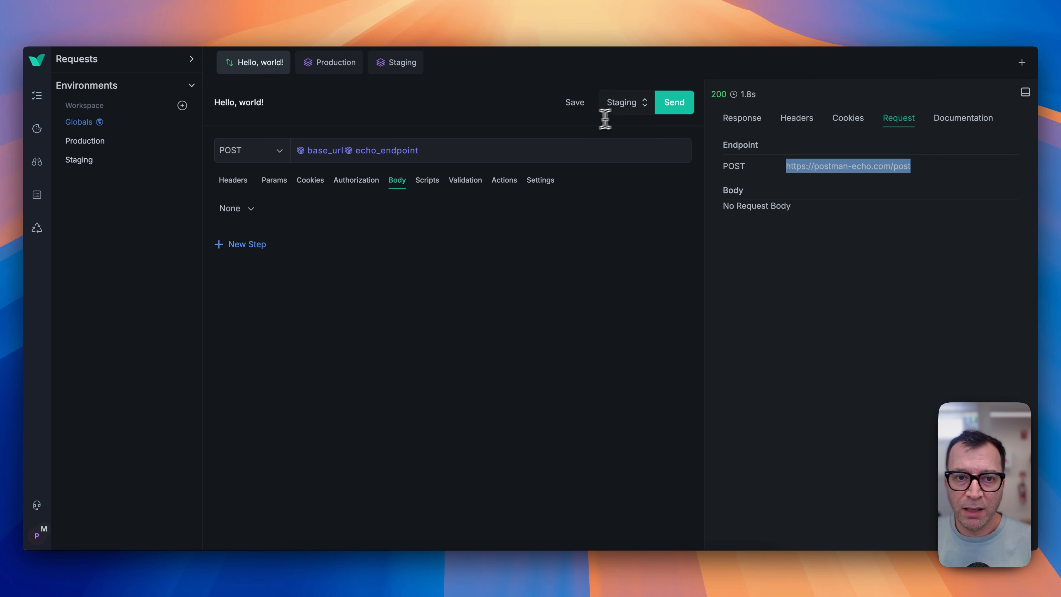
Compare the Staging environment's variables with the request's resolved endpoint.
click(383, 70)
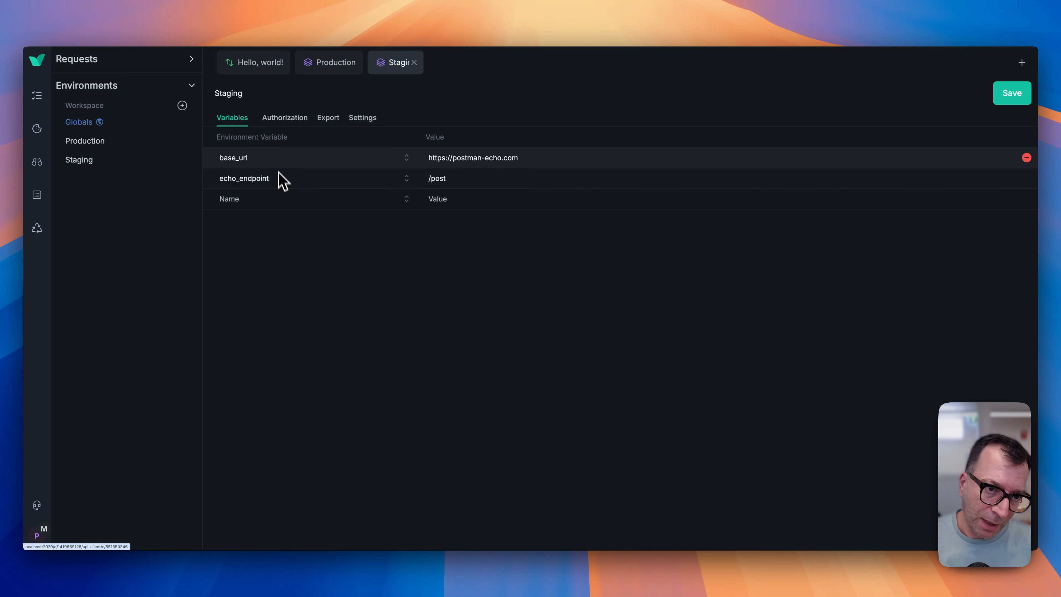
click(251, 74)
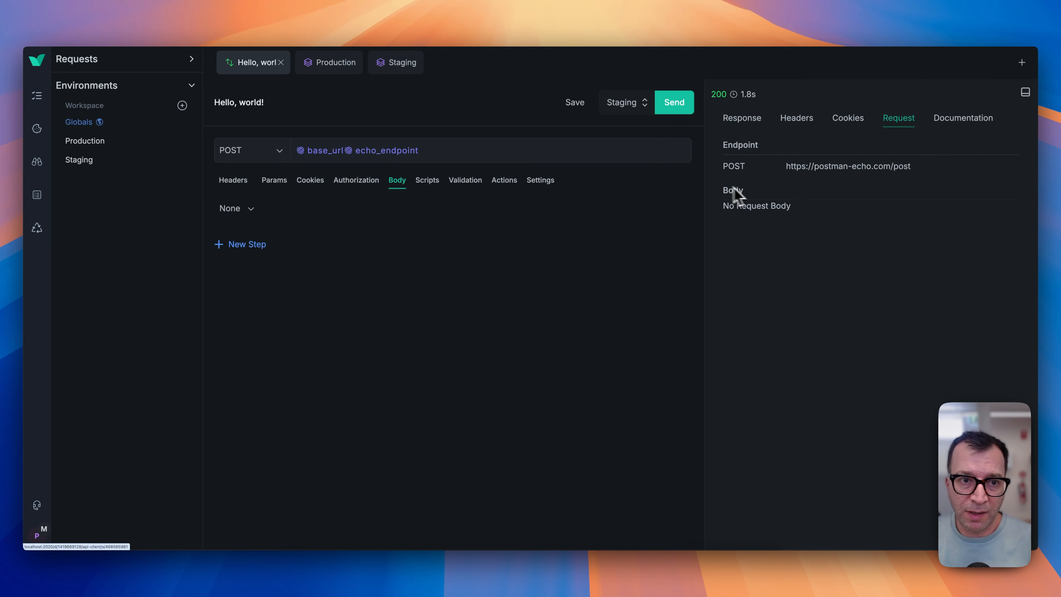
click(380, 71)
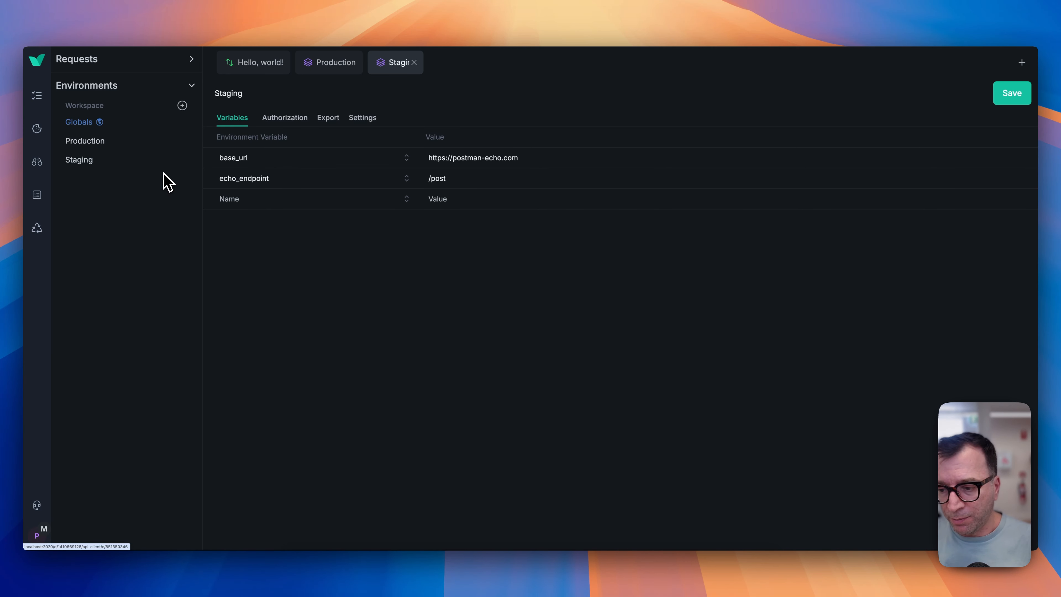
click(254, 62)
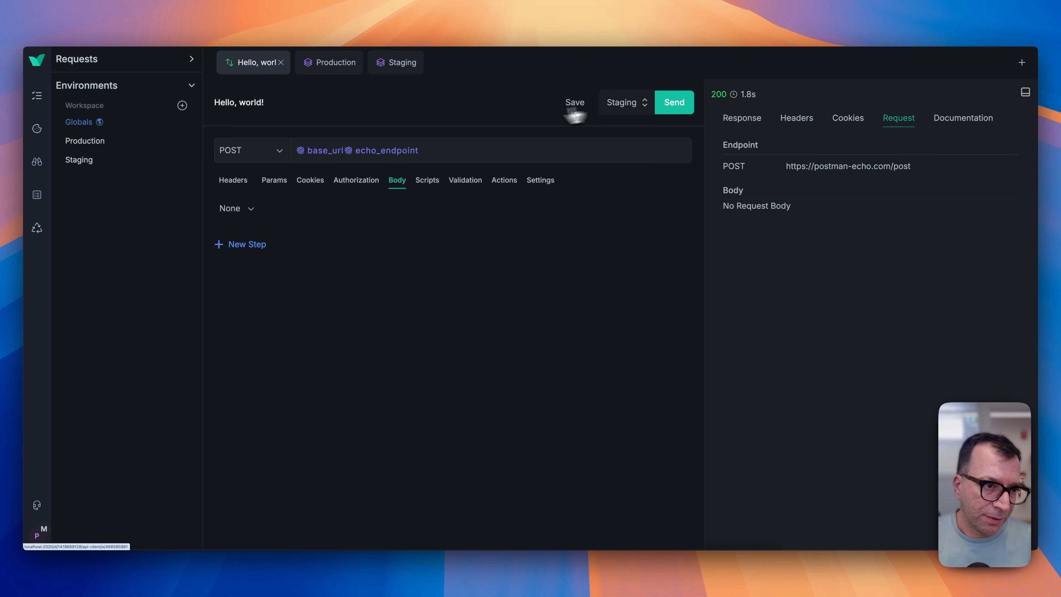
Open the Production environment's export options.
click(151, 149)
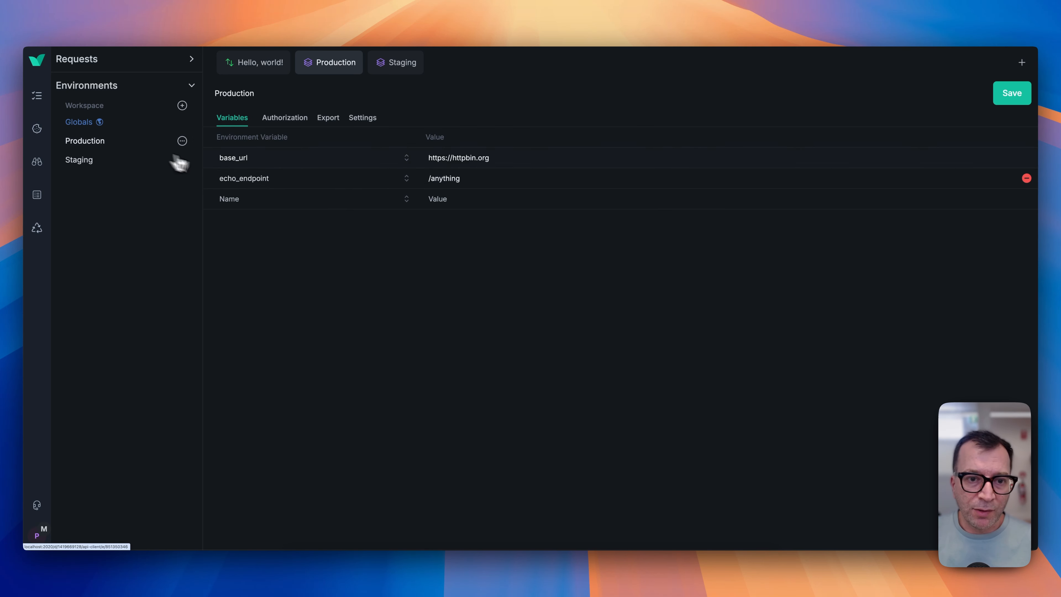
click(328, 121)
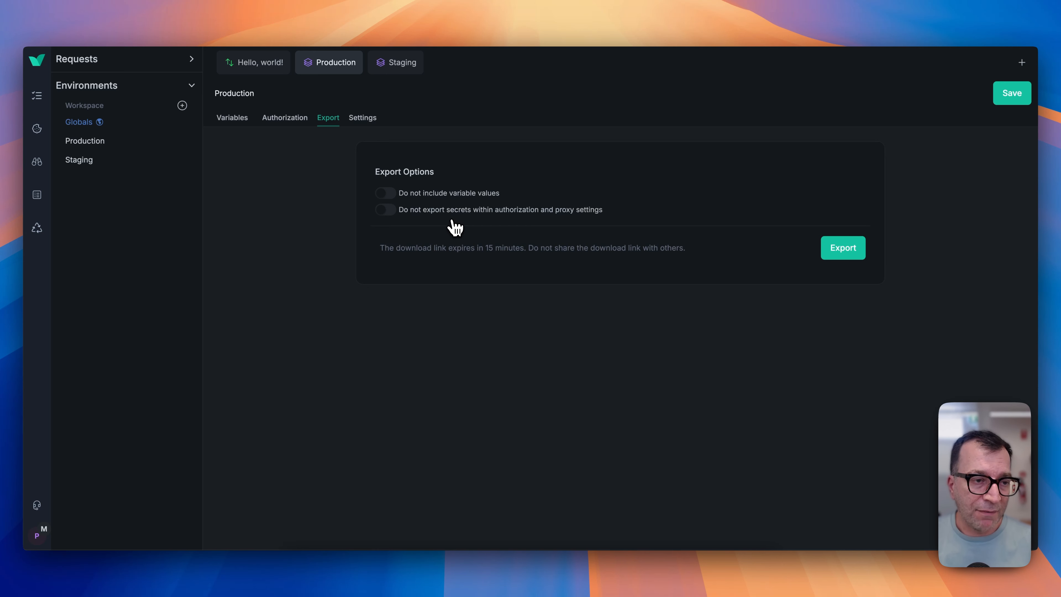
Open the workspace import page from the Requests panel.
click(124, 68)
click(184, 85)
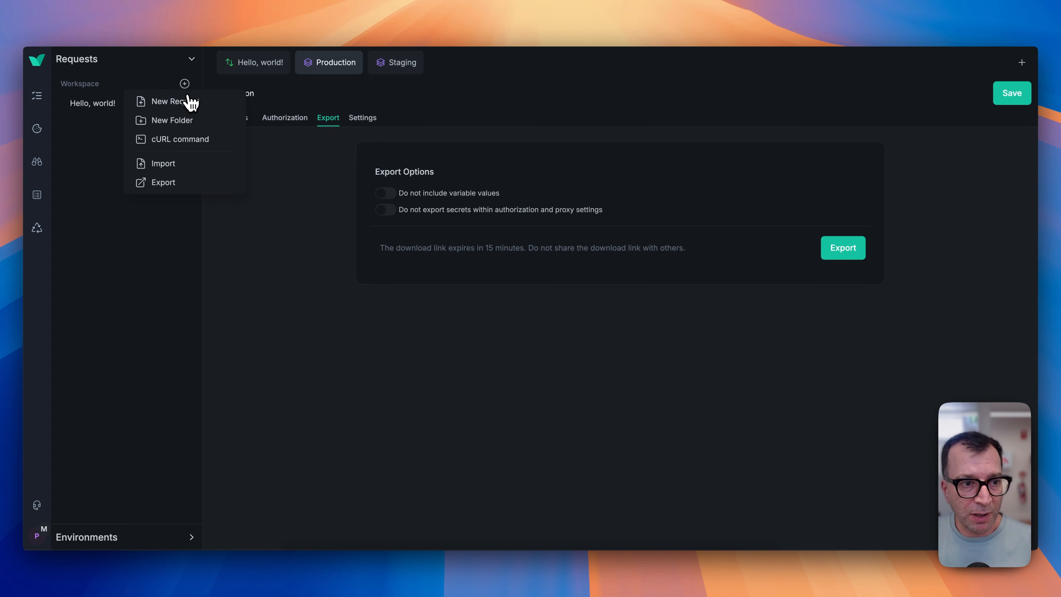
click(177, 167)
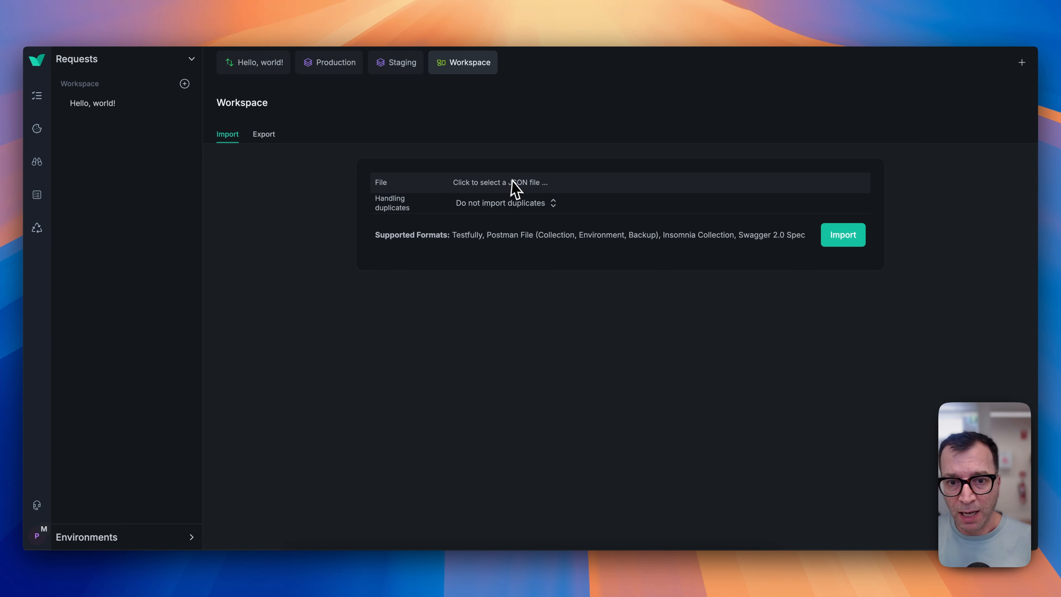